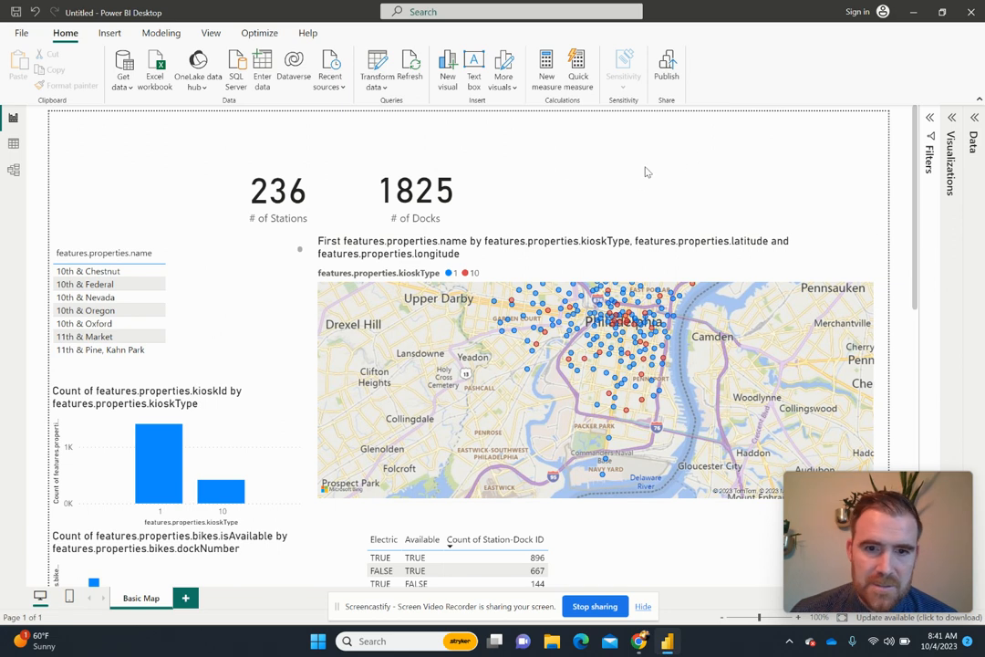
- Move the # of Docks card farther away from the # of Stations card
{"action": "left_click_drag", "start_coordinate": [914, 215], "coordinate": [958, 115]}
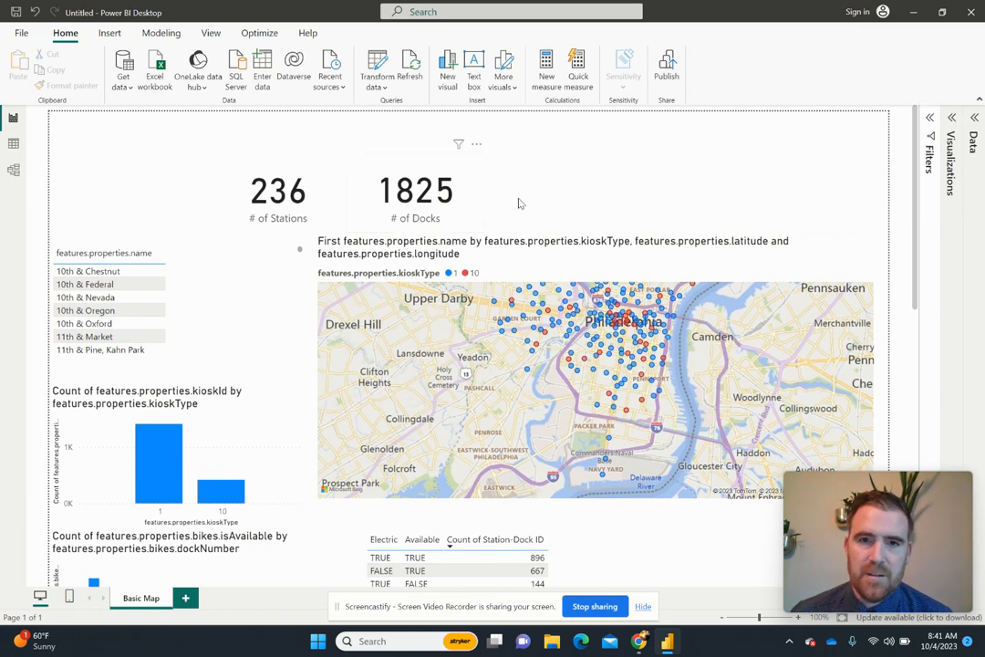
{"action": "left_click_drag", "start_coordinate": [430, 197], "coordinate": [497, 211]}
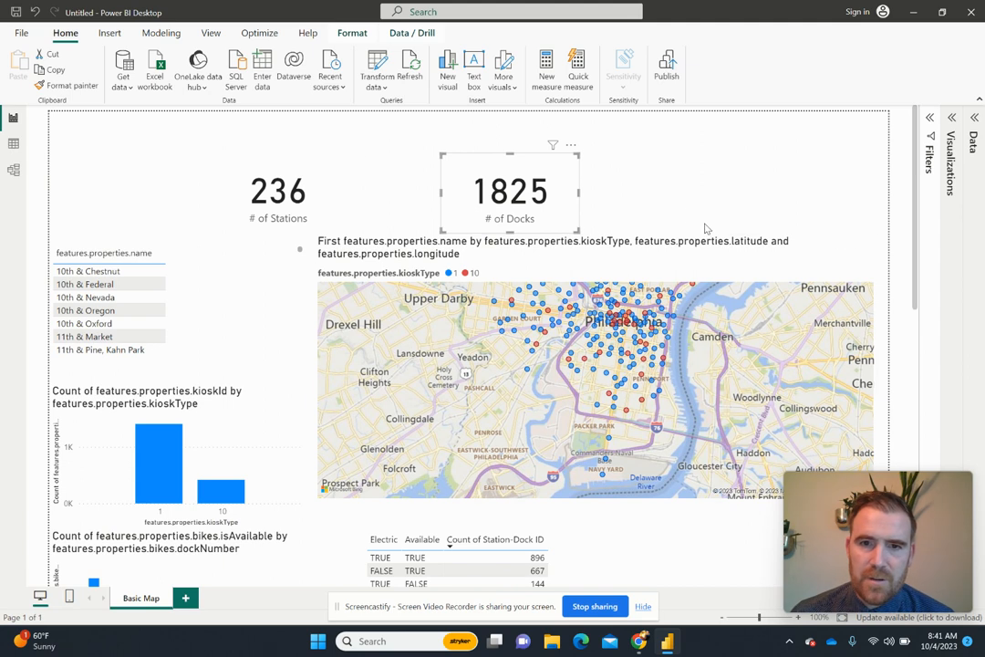
{"action": "left_click_drag", "start_coordinate": [479, 226], "coordinate": [470, 221]}
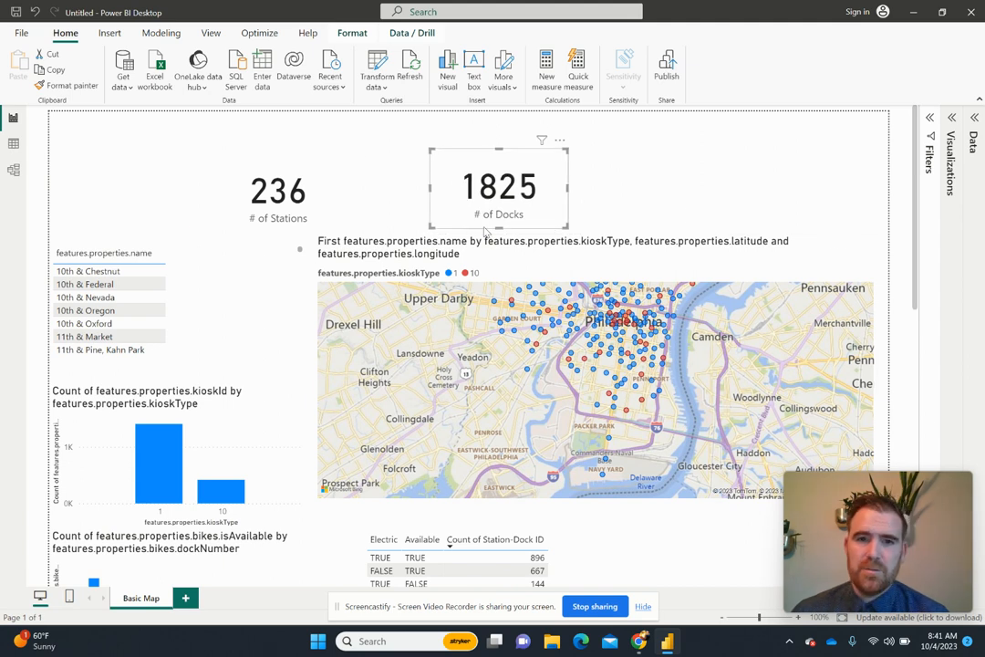
{"action": "mouse_move", "coordinate": [888, 497]}
{"action": "left_mouse_down"}
{"action": "mouse_move", "coordinate": [877, 496]}
{"action": "mouse_move", "coordinate": [885, 485]}
{"action": "left_mouse_up"}
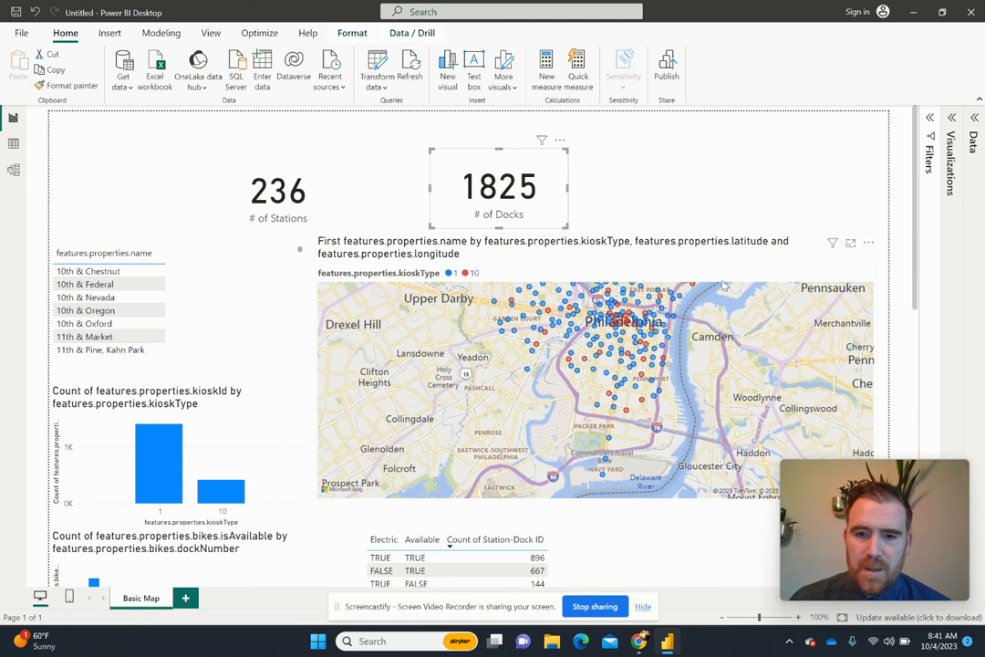
{"action": "left_click_drag", "start_coordinate": [816, 487], "coordinate": [18, 538]}
{"action": "left_click_drag", "start_coordinate": [129, 576], "coordinate": [63, 559]}
{"action": "left_click", "coordinate": [39, 566]}
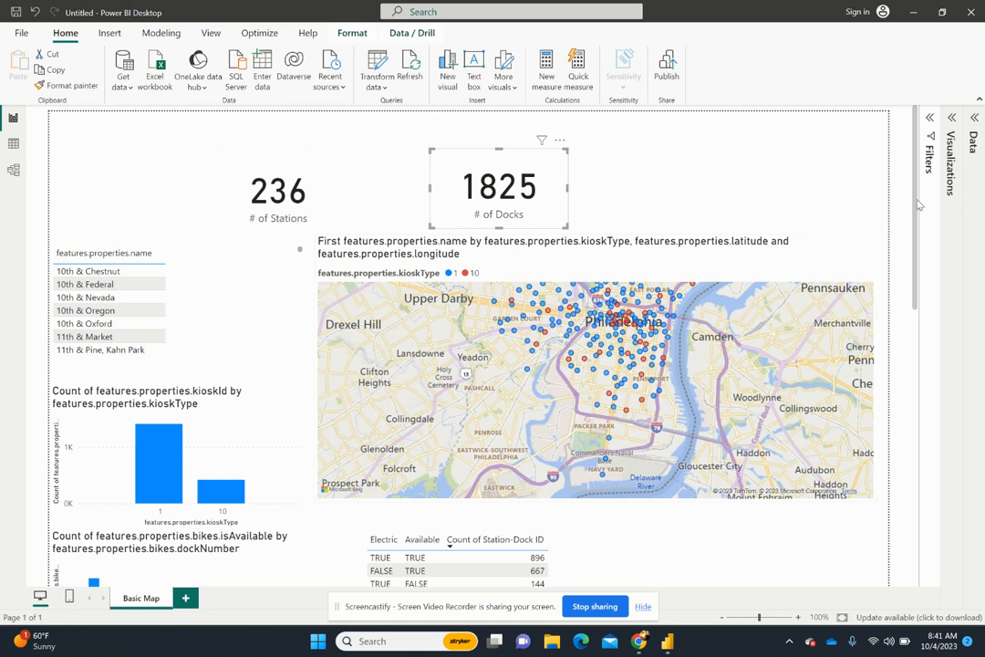
{"action": "scroll", "coordinate": [895, 346], "scroll_direction": "down", "scroll_amount": 5}
{"action": "scroll", "coordinate": [923, 234], "scroll_direction": "up", "scroll_amount": 4}
{"action": "scroll", "coordinate": [923, 234], "scroll_direction": "up", "scroll_amount": 1}
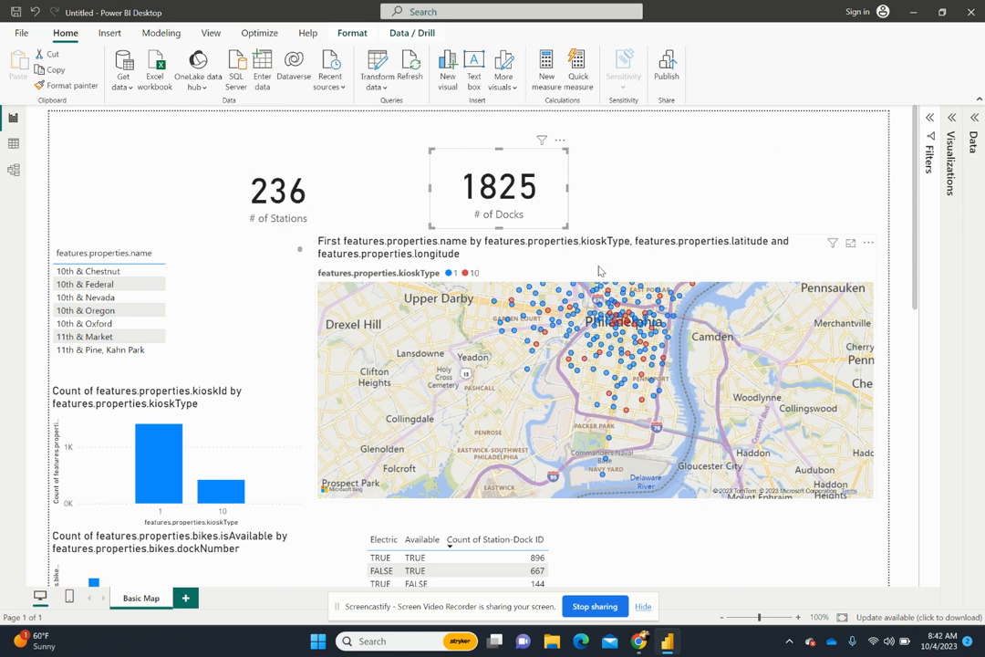
- Shift the map, both count cards and the station name table down, placing the # of Stations card beside # of Docks
{"action": "left_click_drag", "start_coordinate": [599, 271], "coordinate": [600, 286]}
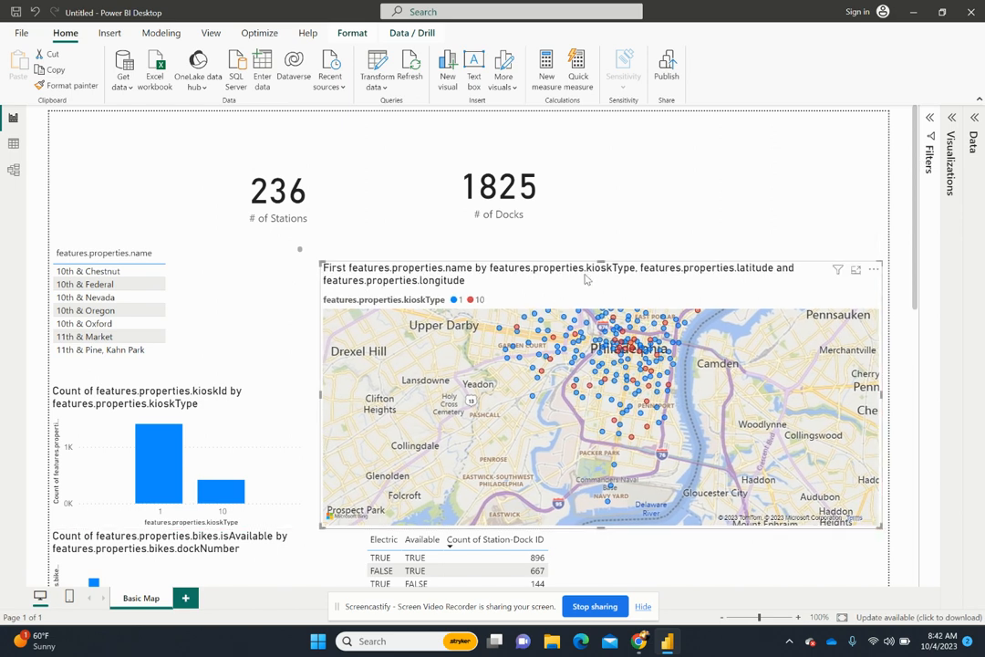
{"action": "left_click_drag", "start_coordinate": [500, 176], "coordinate": [539, 197]}
{"action": "left_click_drag", "start_coordinate": [302, 207], "coordinate": [330, 219]}
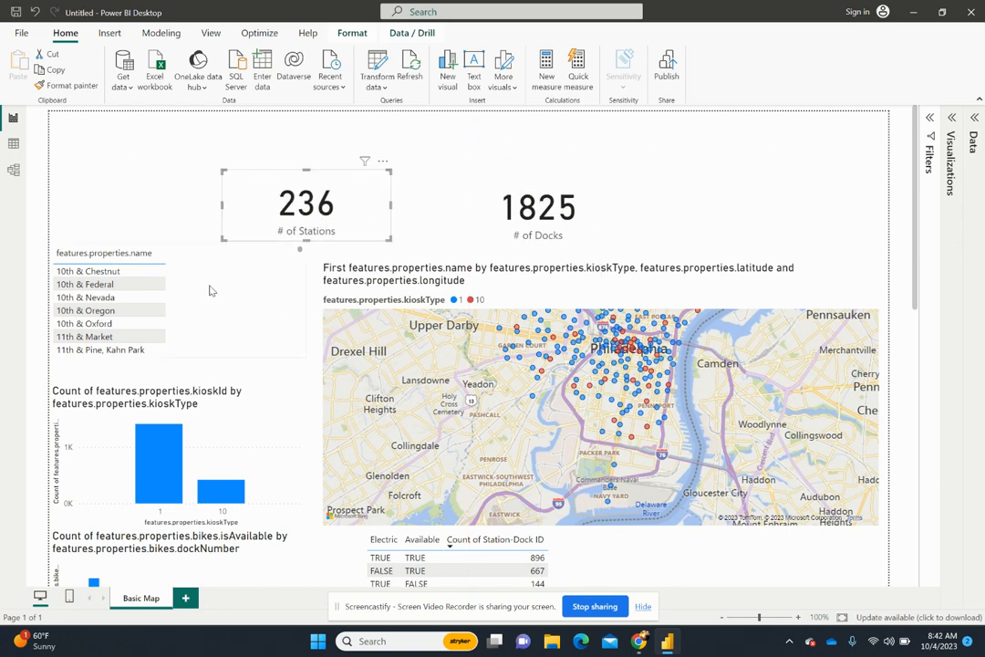
{"action": "left_click_drag", "start_coordinate": [210, 289], "coordinate": [203, 306]}
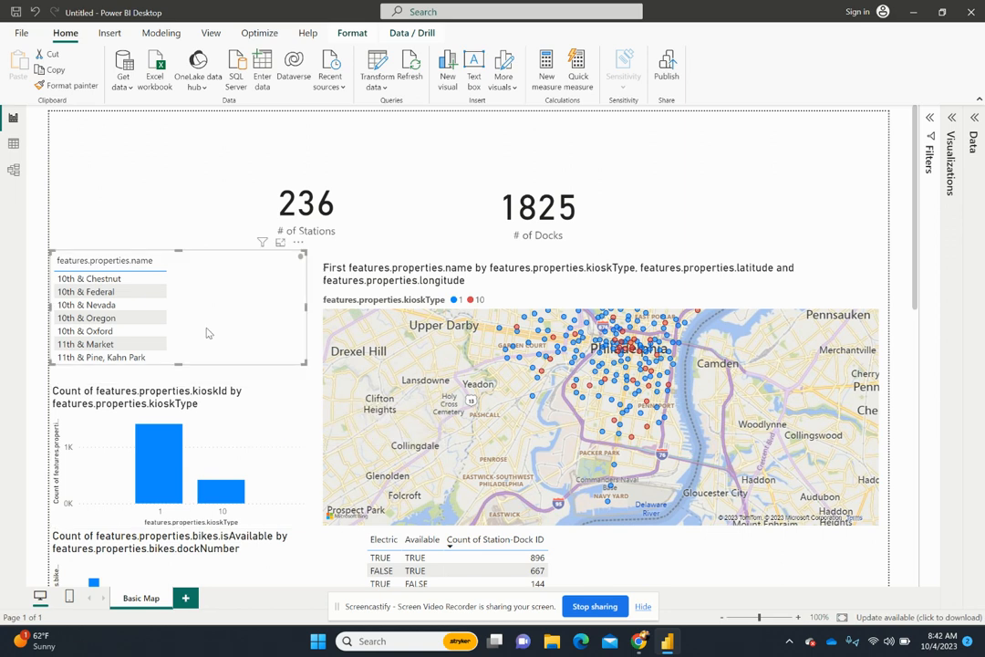
{"action": "left_click_drag", "start_coordinate": [207, 334], "coordinate": [207, 348]}
{"action": "left_click", "coordinate": [376, 215]}
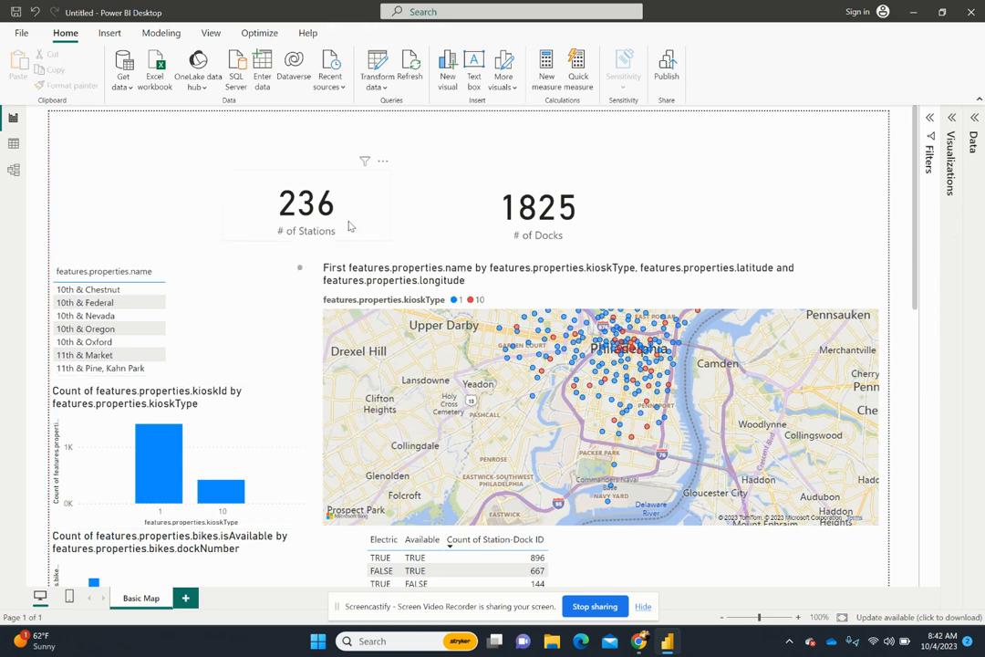
{"action": "left_click_drag", "start_coordinate": [336, 221], "coordinate": [400, 229]}
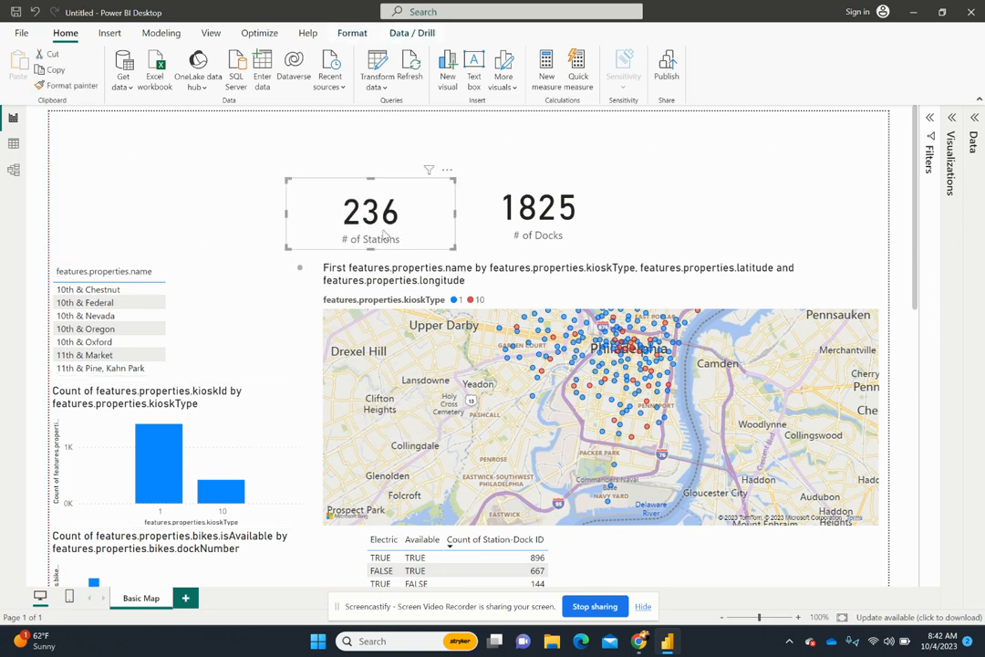
- Insert a text box containing the title "Philadelphia Public Bikes Dataset"
{"action": "left_click", "coordinate": [389, 116]}
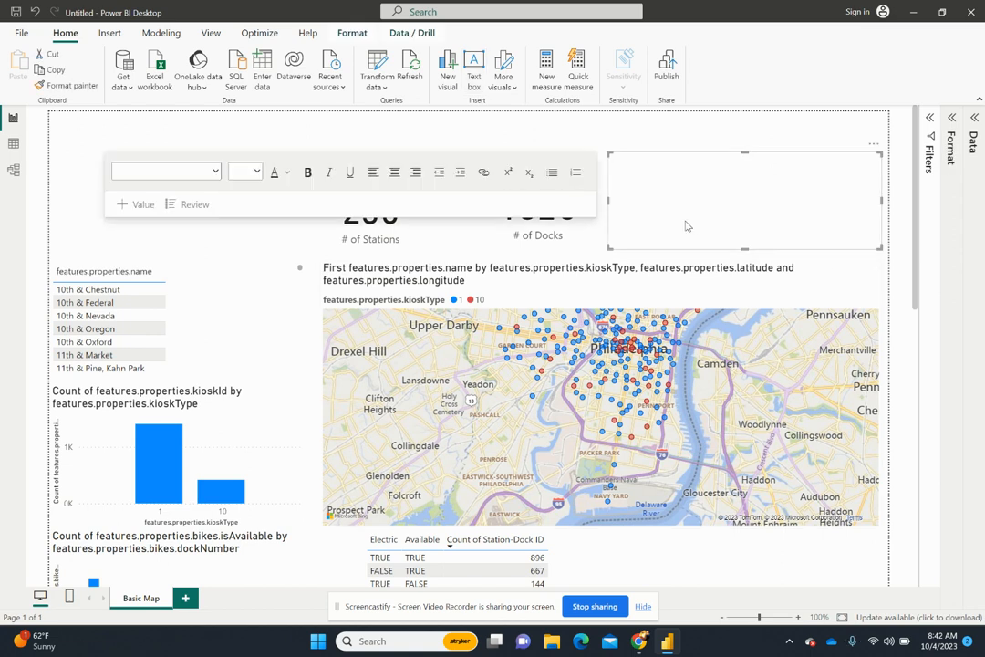
{"action": "left_click", "coordinate": [677, 178]}
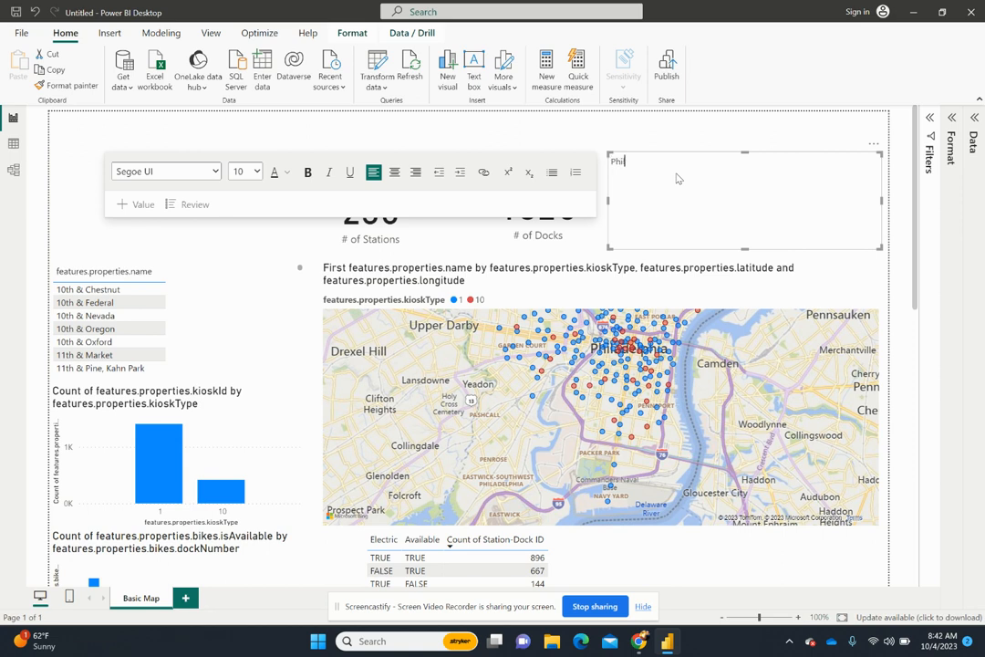
{"action": "type", "text": "Philadelphia Public Bikes Dataset"}
- Format the whole title text with font size 20 and an underline
{"action": "key", "text": "ctrl+a"}
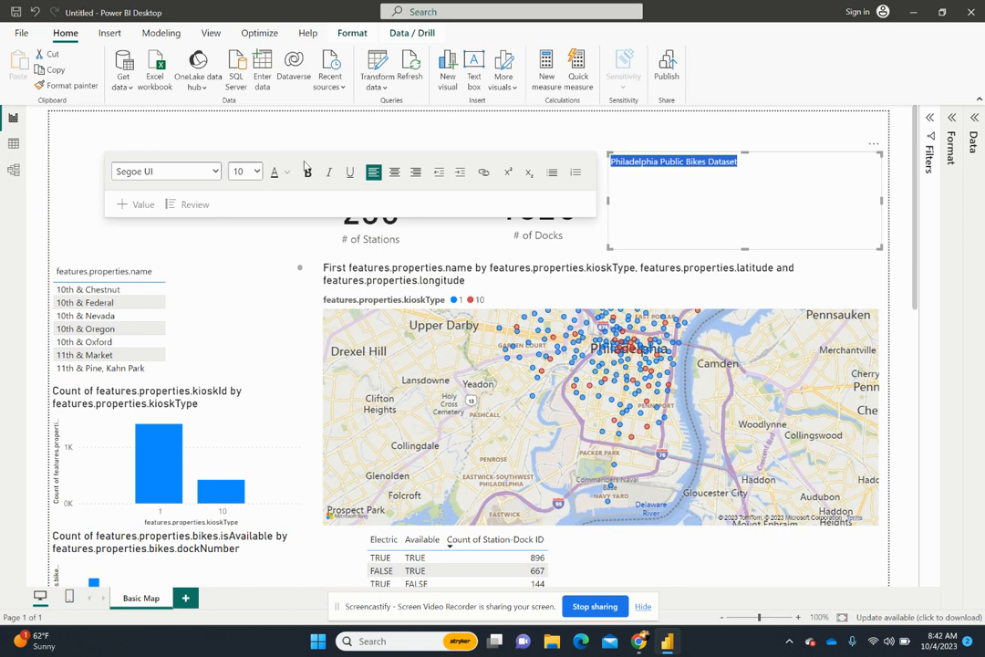
{"action": "left_click", "coordinate": [258, 172]}
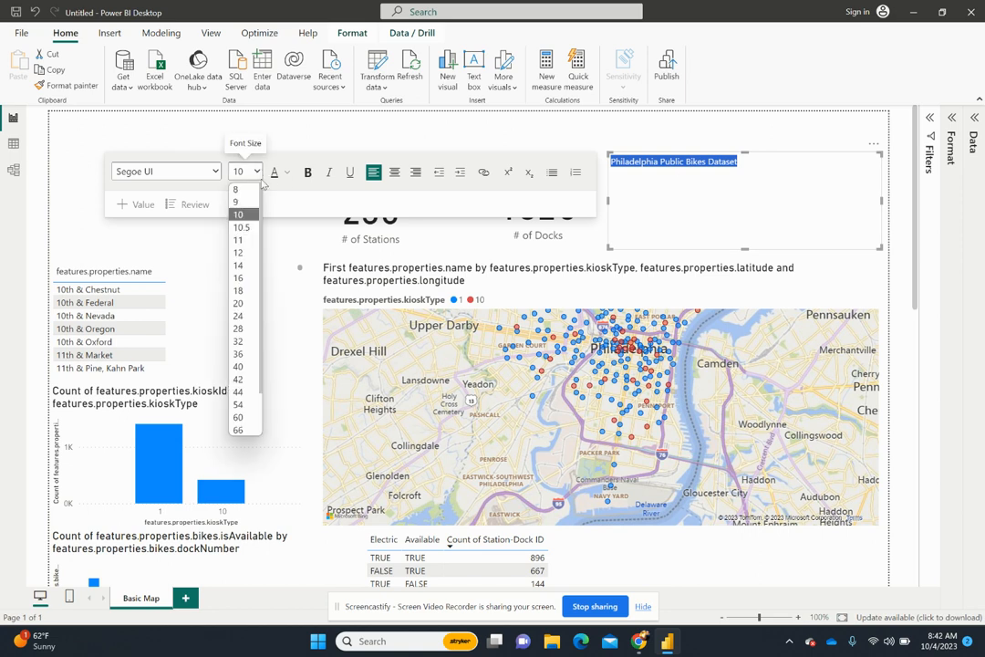
{"action": "left_click", "coordinate": [241, 305]}
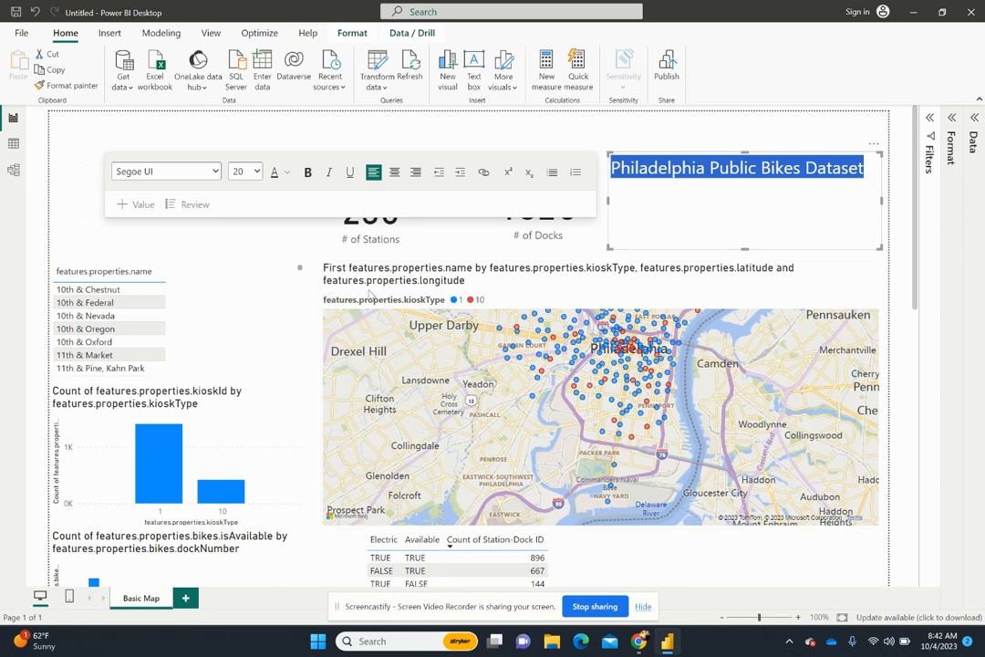
{"action": "left_click", "coordinate": [349, 172]}
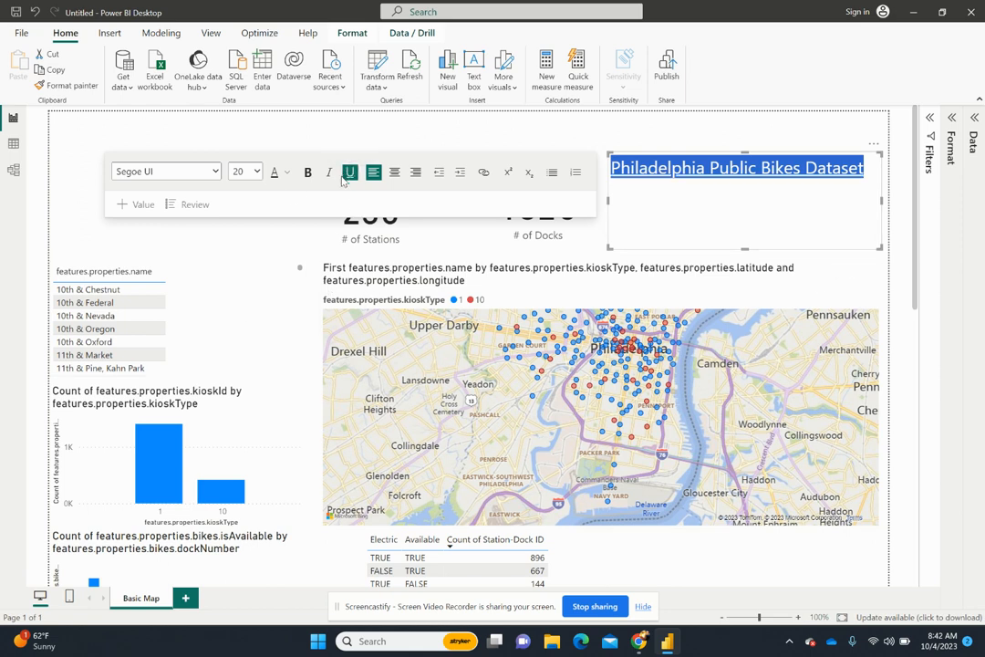
- Shorten the title to "Philadelphia Public Bikes Data" and reduce the text box's height to a single line
{"action": "left_click", "coordinate": [809, 170]}
{"action": "left_click_drag", "start_coordinate": [866, 173], "coordinate": [838, 176]}
{"action": "key", "text": "BackSpace"}
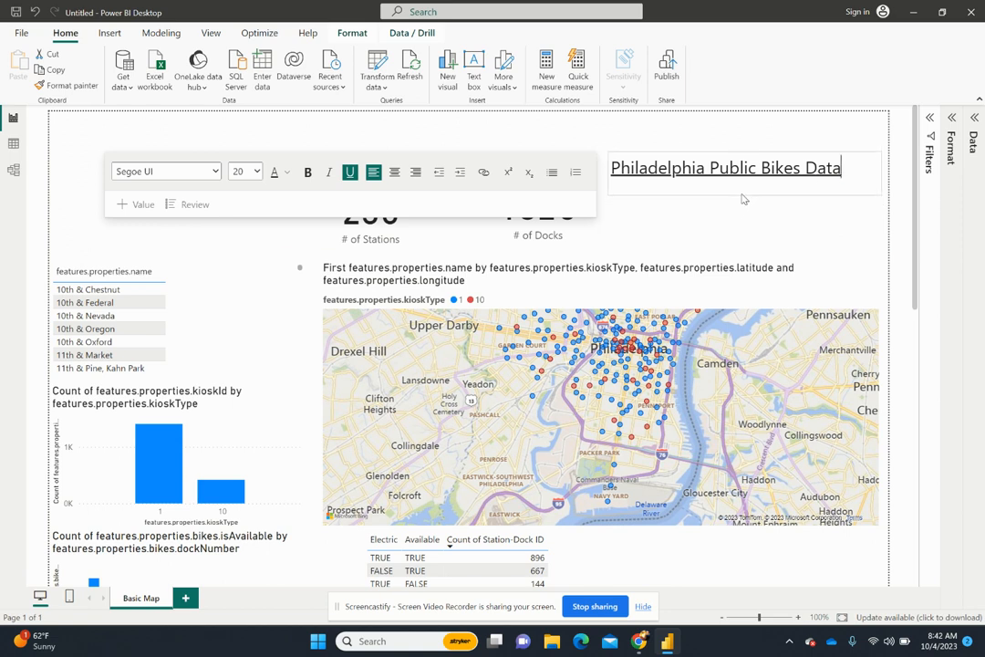
- Move the title text box above the two count cards, near the middle of the page's upper edge
{"action": "left_click", "coordinate": [775, 219]}
{"action": "left_click", "coordinate": [682, 186]}
{"action": "left_click_drag", "start_coordinate": [842, 174], "coordinate": [529, 161]}
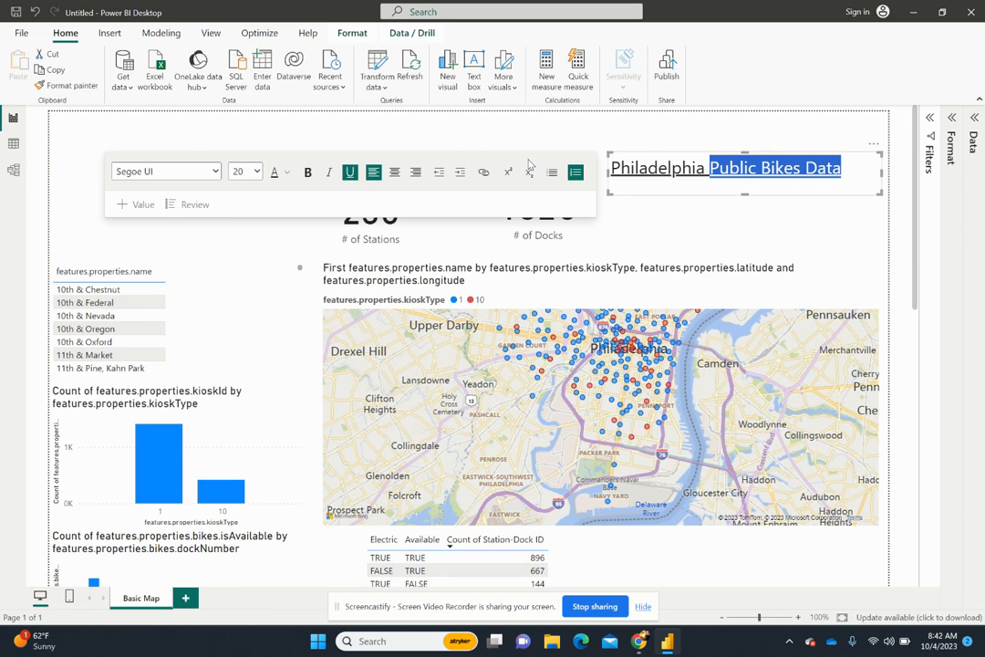
{"action": "left_click", "coordinate": [848, 215]}
{"action": "left_click", "coordinate": [848, 156]}
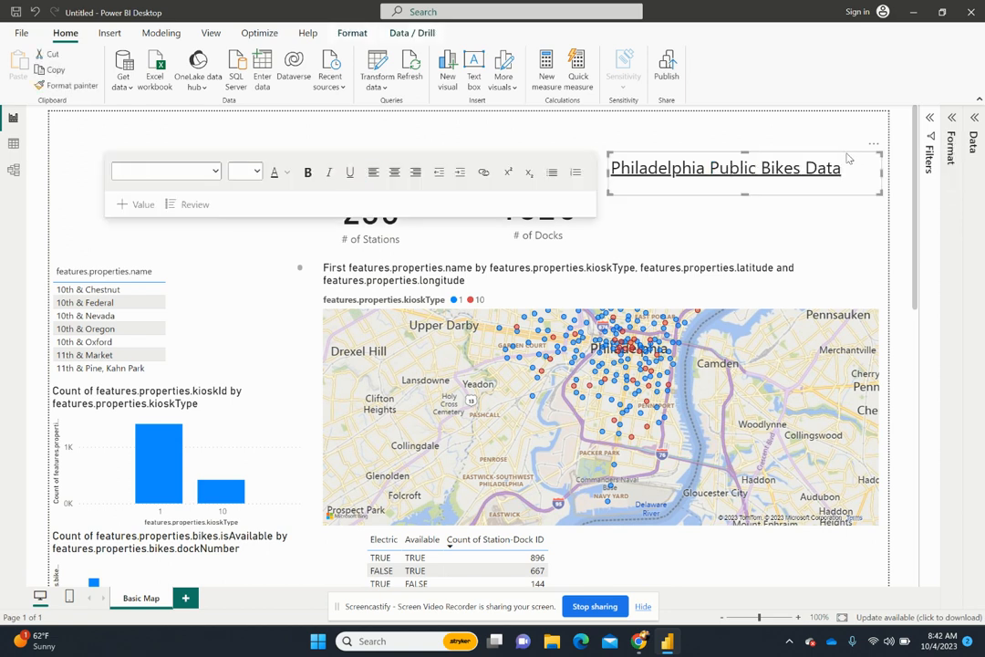
{"action": "left_click_drag", "start_coordinate": [848, 153], "coordinate": [596, 136]}
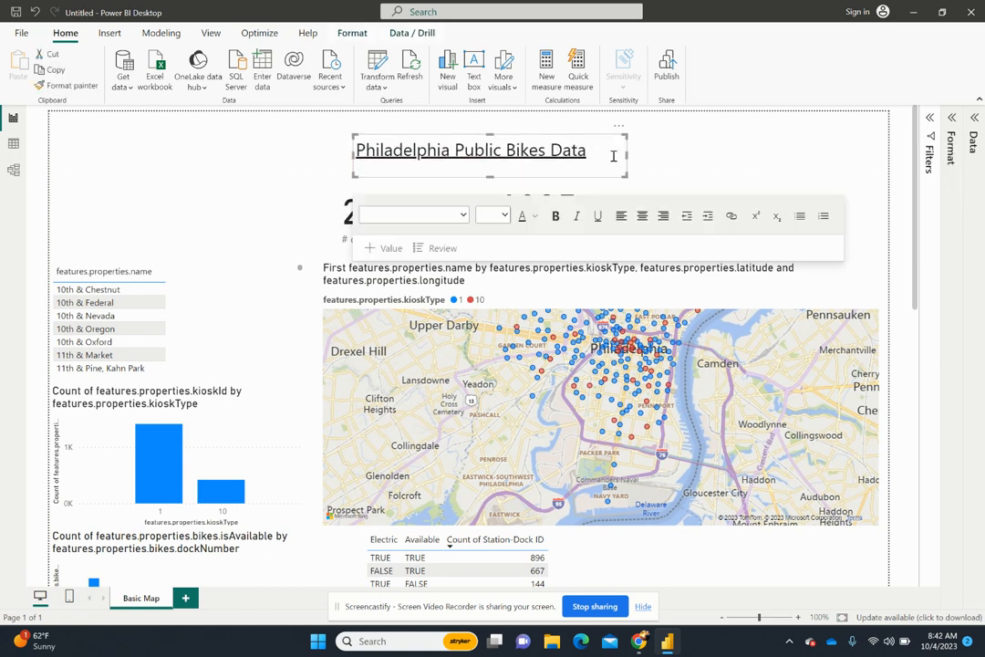
{"action": "left_click_drag", "start_coordinate": [511, 139], "coordinate": [457, 137]}
- Set the title's font size to 32 and resize the text box so the title fits on one line
{"action": "left_click", "coordinate": [439, 146]}
{"action": "triple_click", "coordinate": [439, 146]}
{"action": "left_click", "coordinate": [459, 215]}
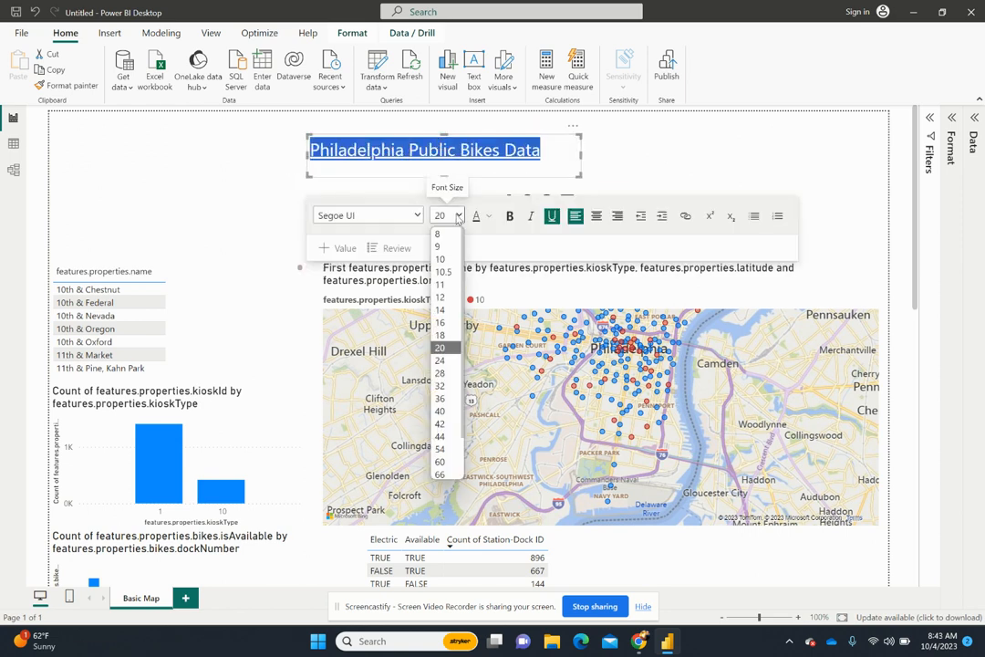
{"action": "left_click", "coordinate": [440, 386]}
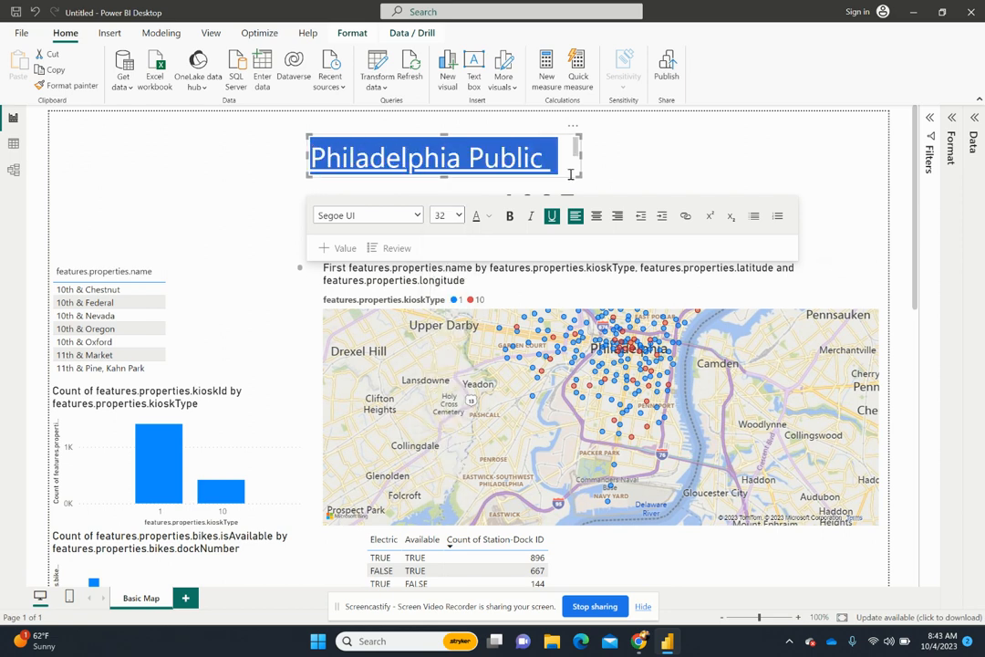
{"action": "left_click_drag", "start_coordinate": [580, 159], "coordinate": [831, 170]}
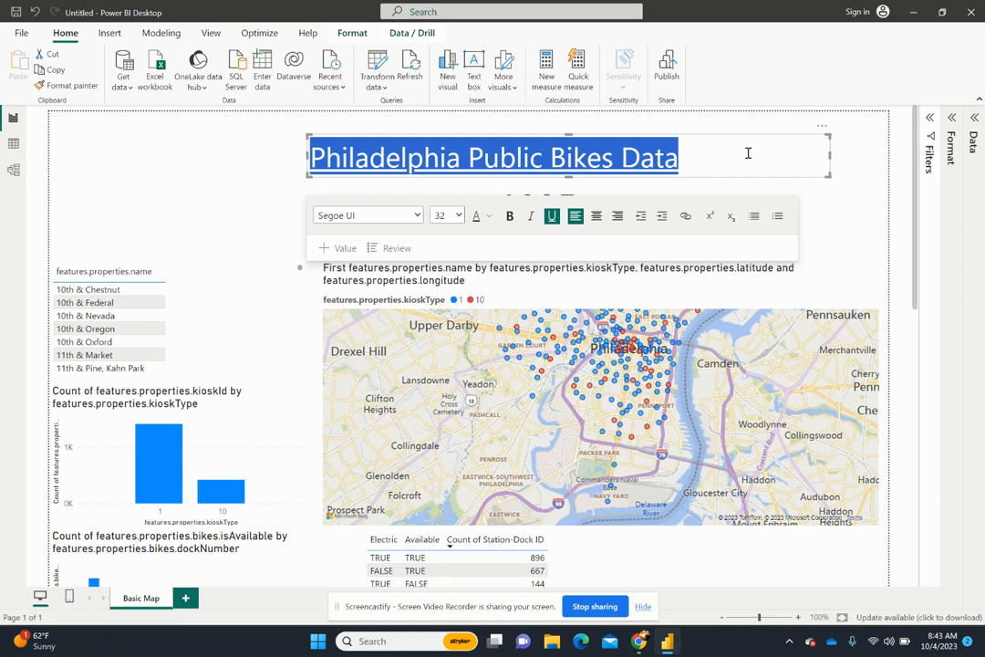
{"action": "left_click", "coordinate": [685, 153]}
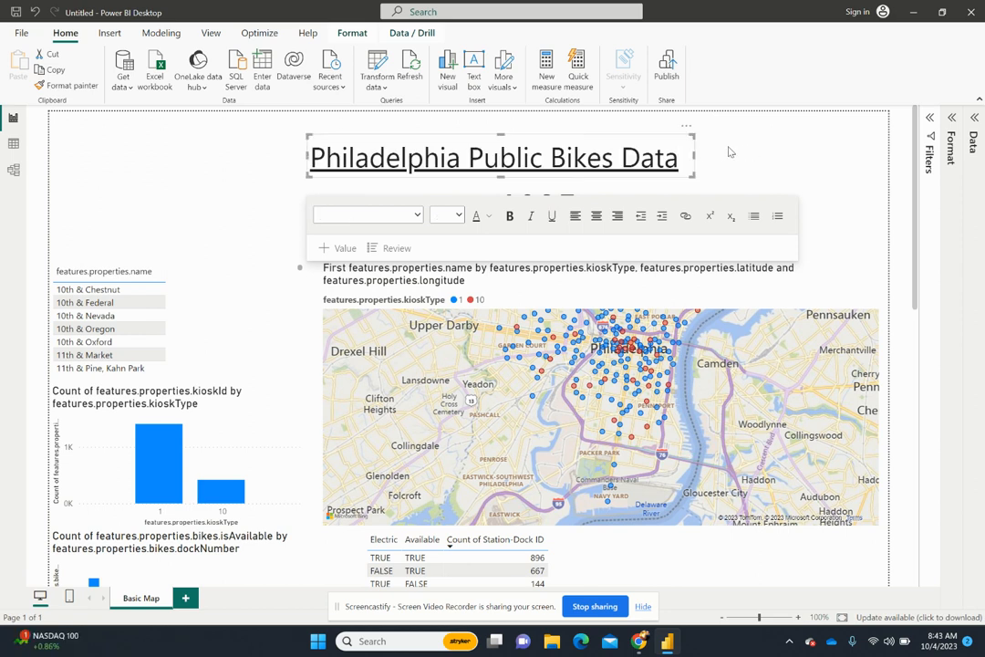
- Align the title text box to the center and top of the report page
{"action": "left_click", "coordinate": [455, 121]}
{"action": "left_click", "coordinate": [491, 136]}
{"action": "left_click", "coordinate": [349, 34]}
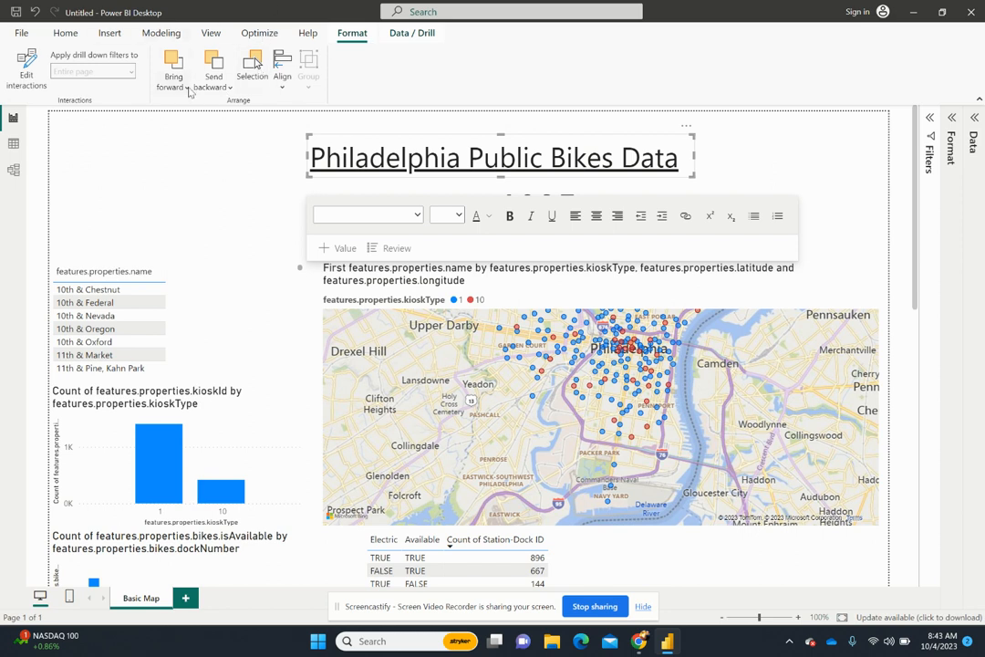
{"action": "left_click", "coordinate": [282, 76]}
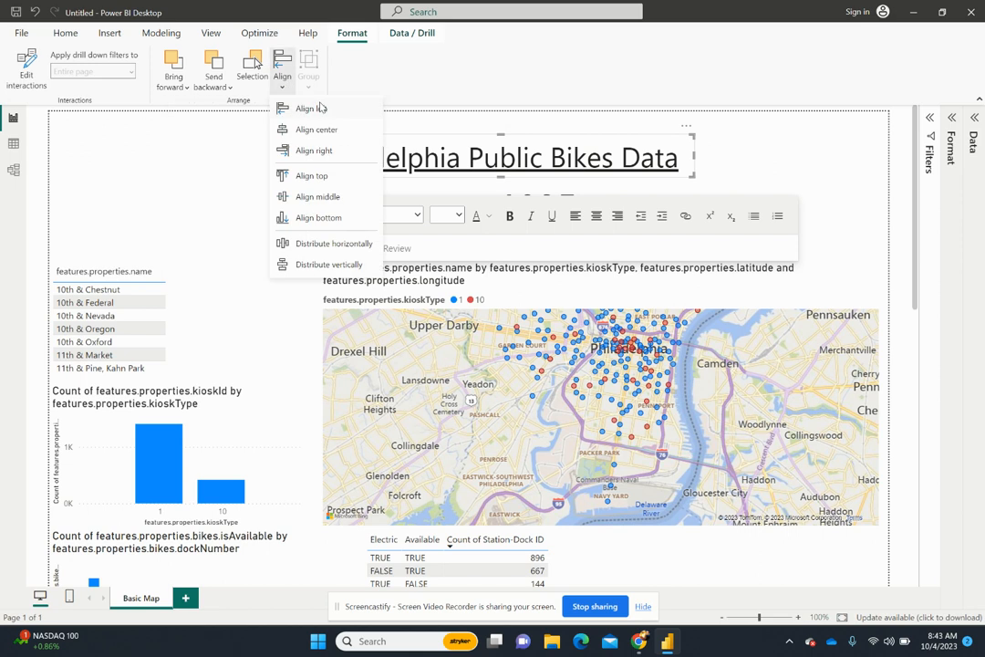
{"action": "left_click", "coordinate": [360, 134]}
{"action": "left_click", "coordinate": [288, 89]}
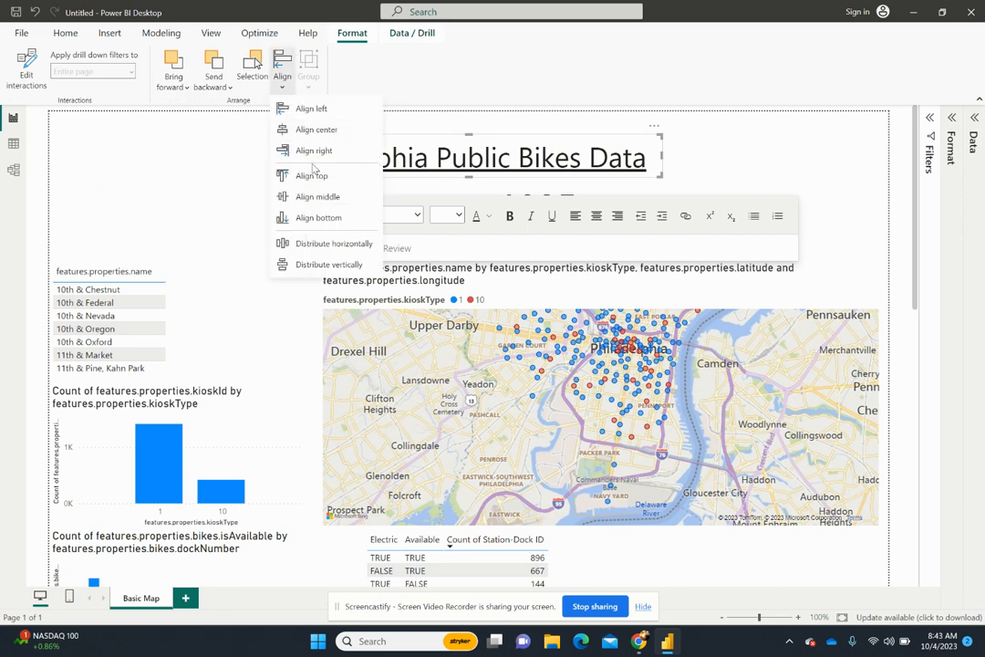
{"action": "left_click", "coordinate": [311, 179]}
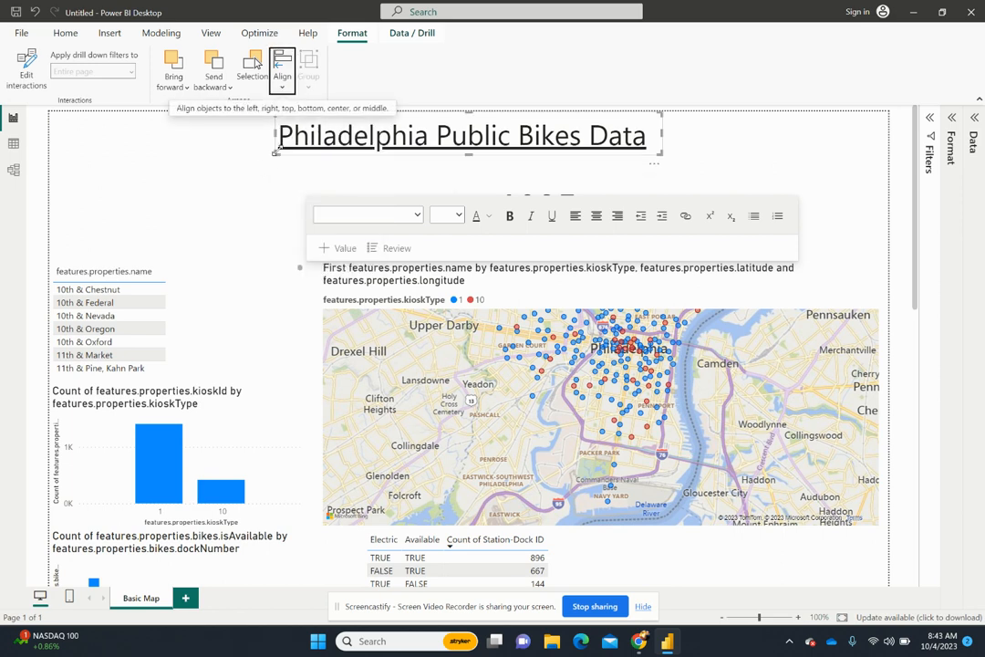
{"action": "left_click", "coordinate": [246, 152]}
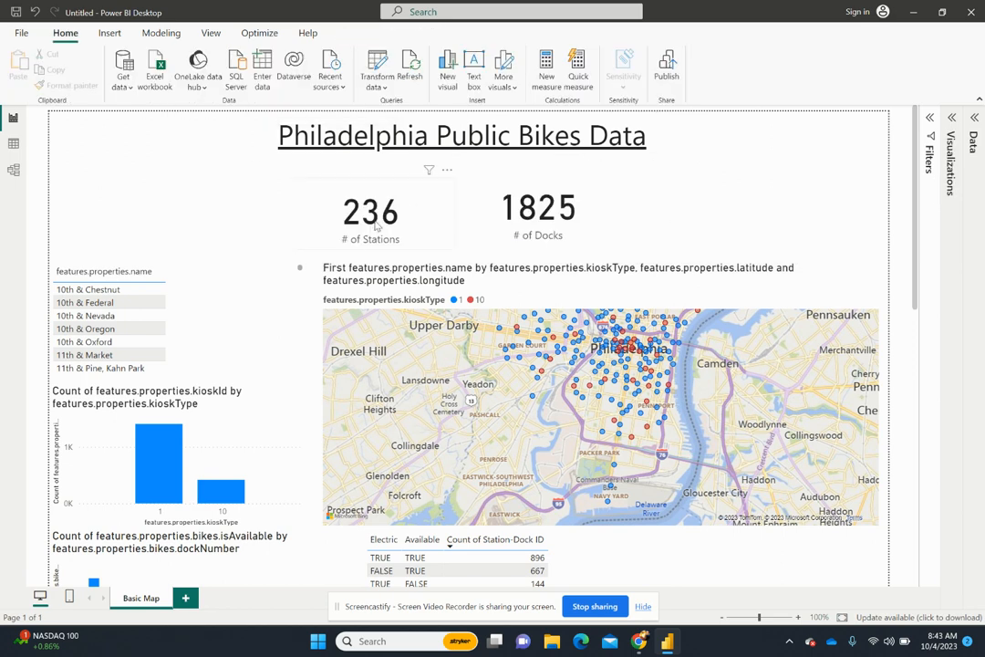
- Reposition the # of Stations and # of Docks cards slightly higher and farther apart beneath the title
{"action": "left_click_drag", "start_coordinate": [344, 210], "coordinate": [331, 200]}
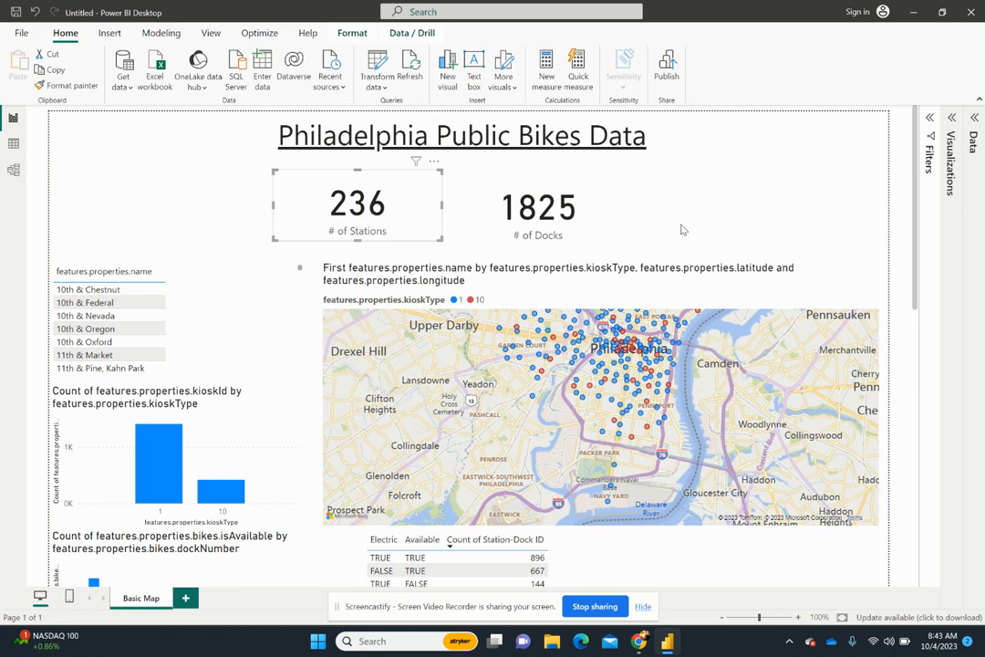
{"action": "left_click_drag", "start_coordinate": [573, 216], "coordinate": [582, 210]}
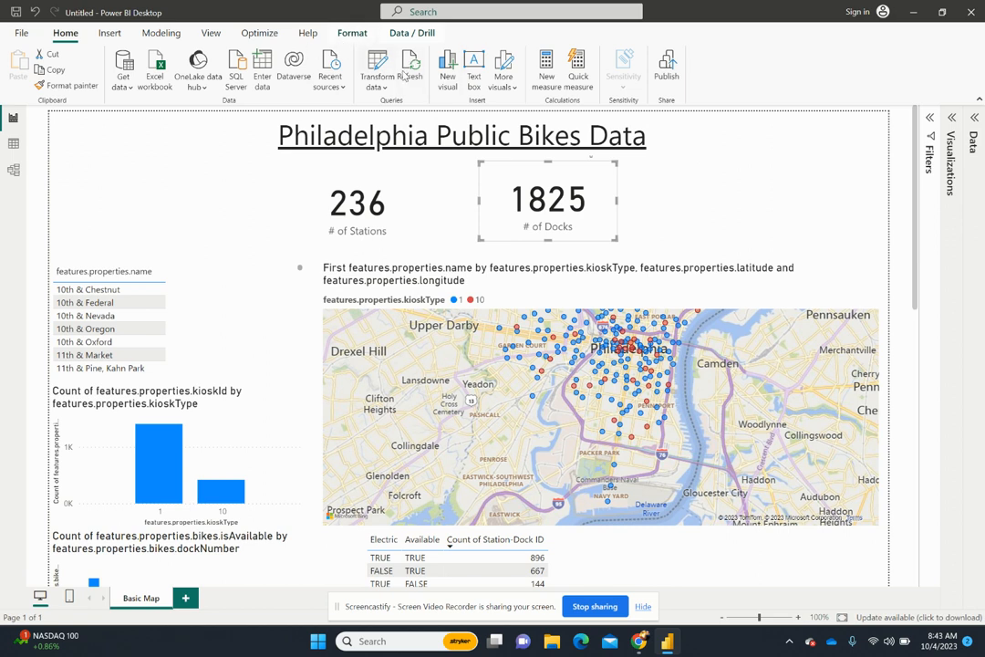
{"action": "left_click", "coordinate": [351, 33]}
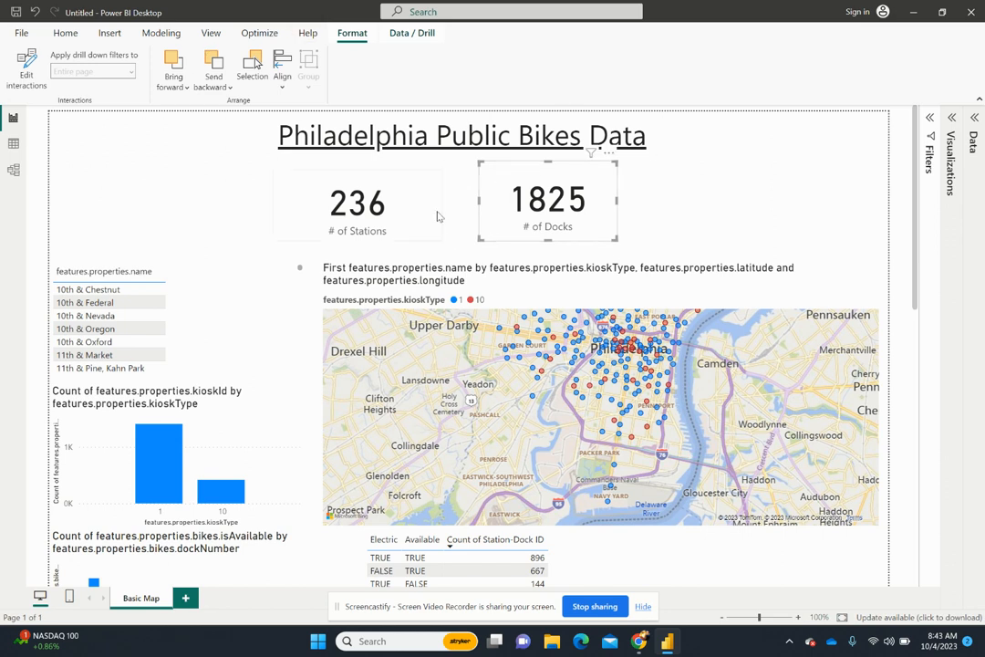
{"action": "left_click", "coordinate": [65, 33]}
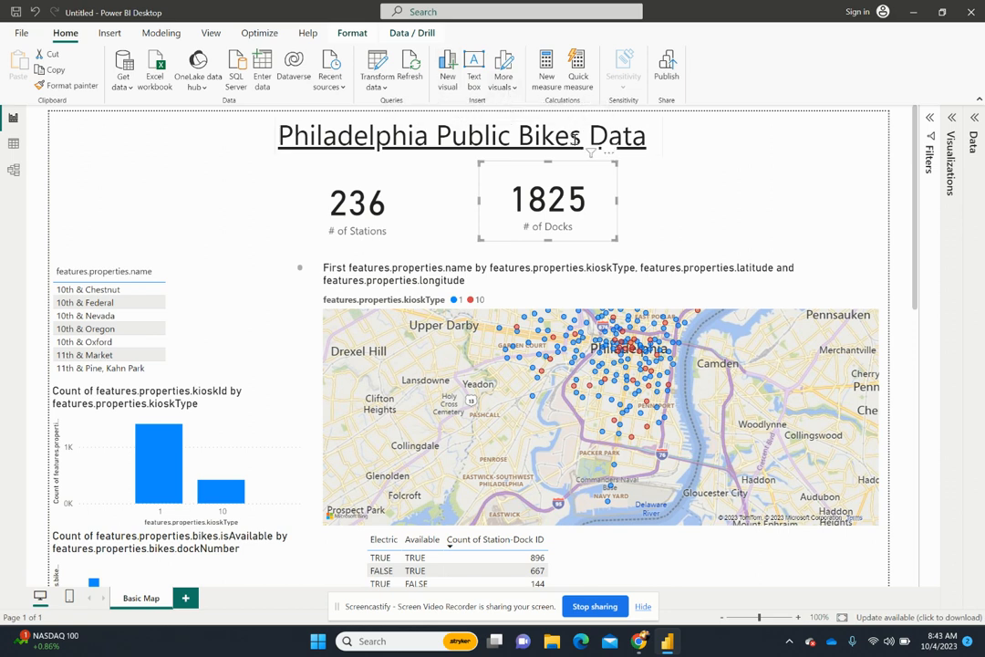
{"action": "left_click", "coordinate": [278, 158]}
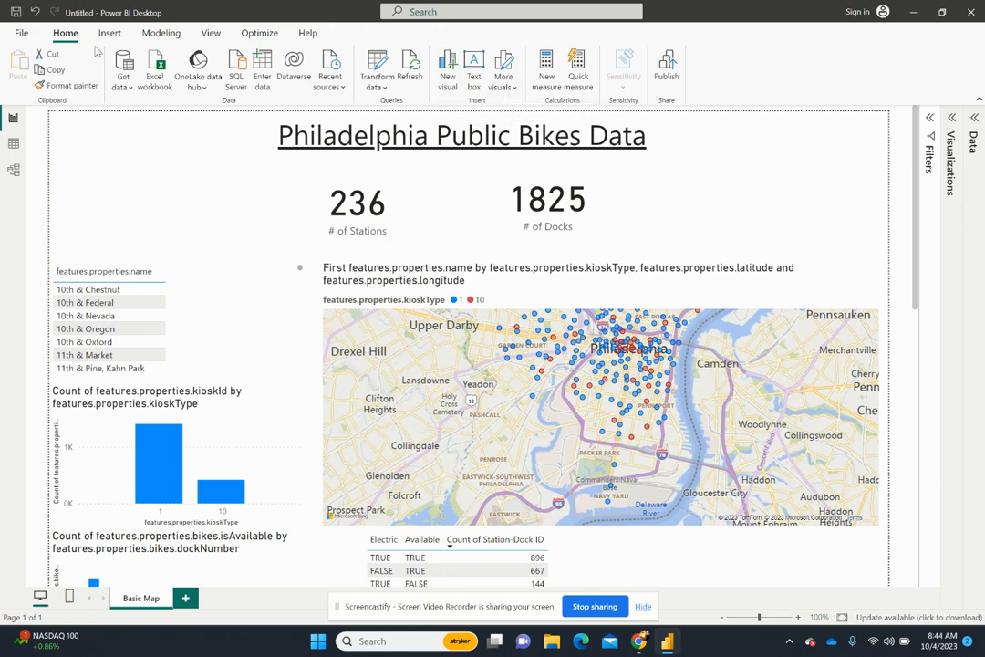
- Insert a line shape on the page and set its overall rotation to 90° so it runs vertically
{"action": "left_click", "coordinate": [109, 33]}
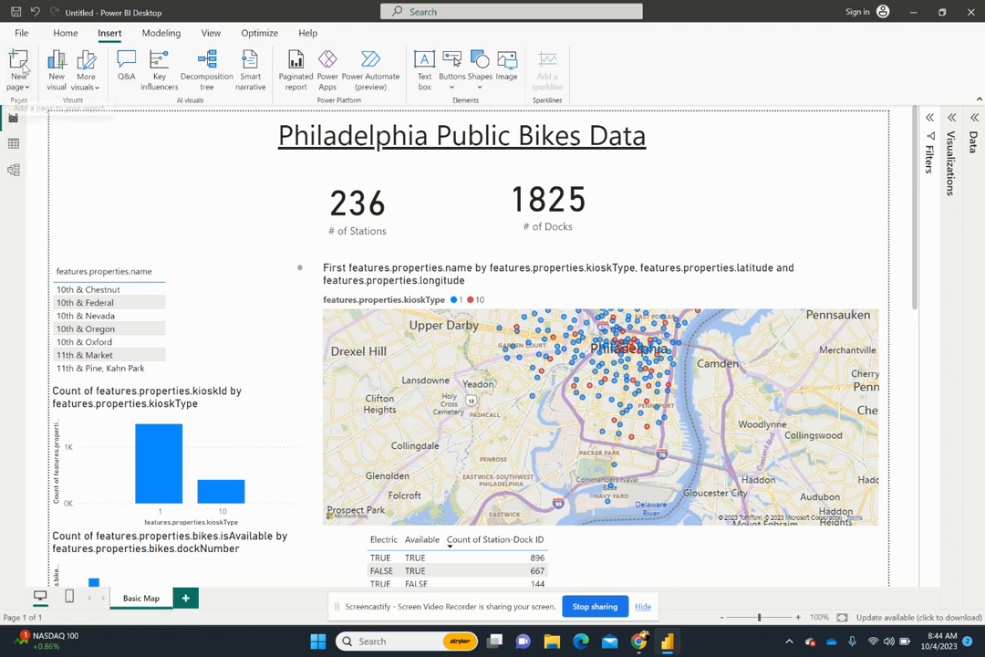
{"action": "left_click", "coordinate": [479, 71]}
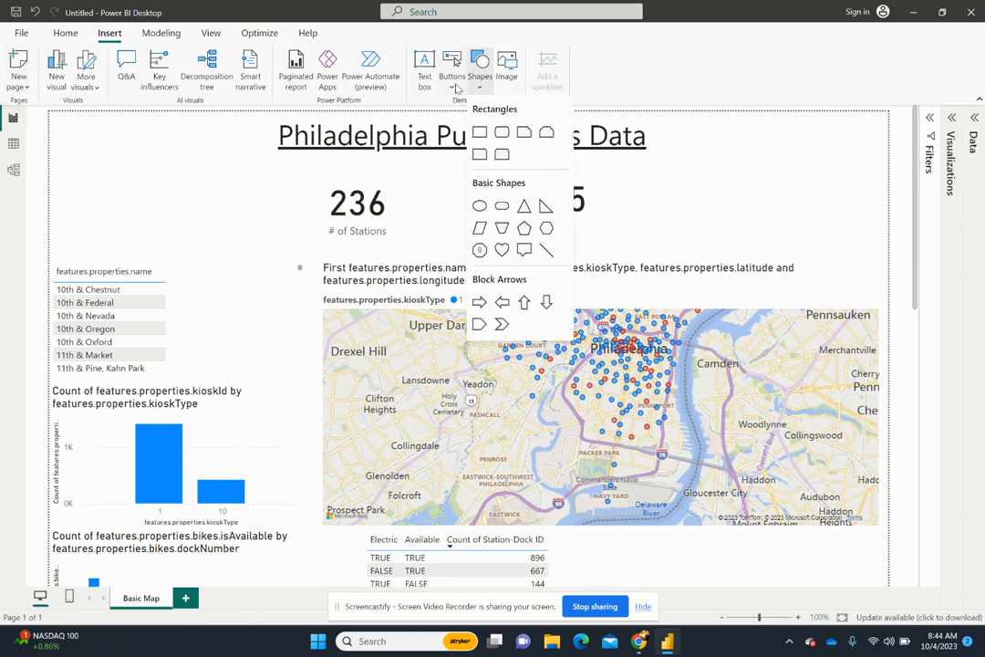
{"action": "left_click", "coordinate": [547, 249]}
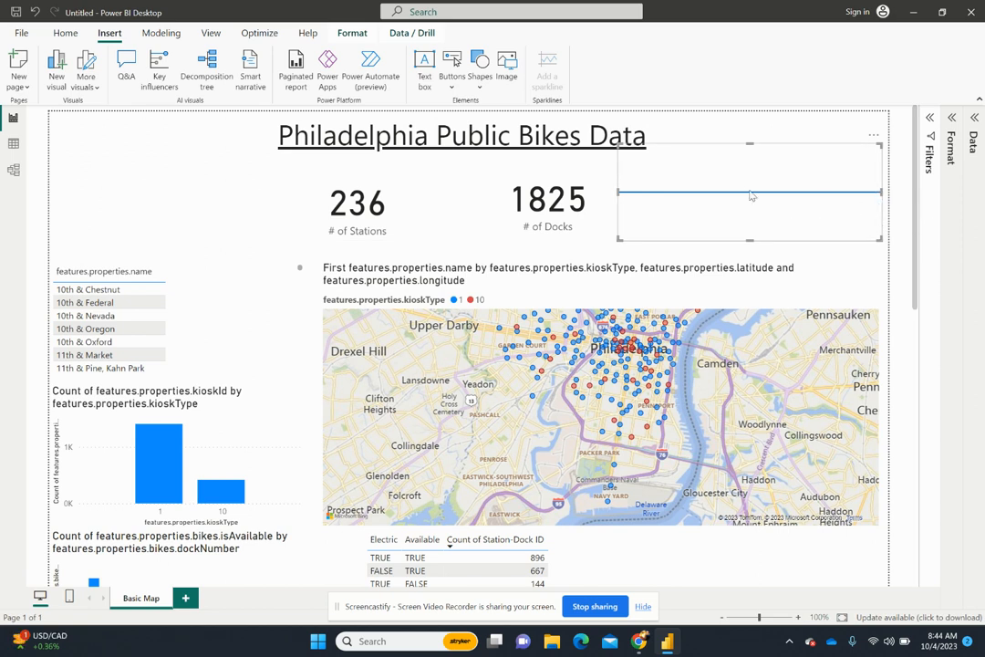
{"action": "left_click_drag", "start_coordinate": [750, 195], "coordinate": [756, 207]}
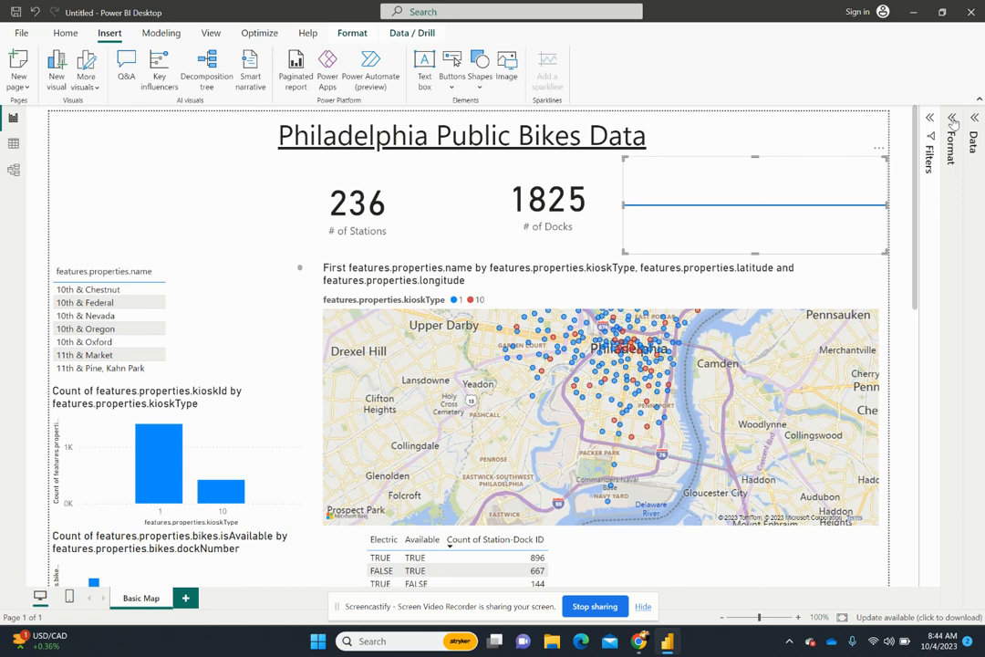
{"action": "left_click", "coordinate": [951, 118]}
{"action": "left_click", "coordinate": [868, 235]}
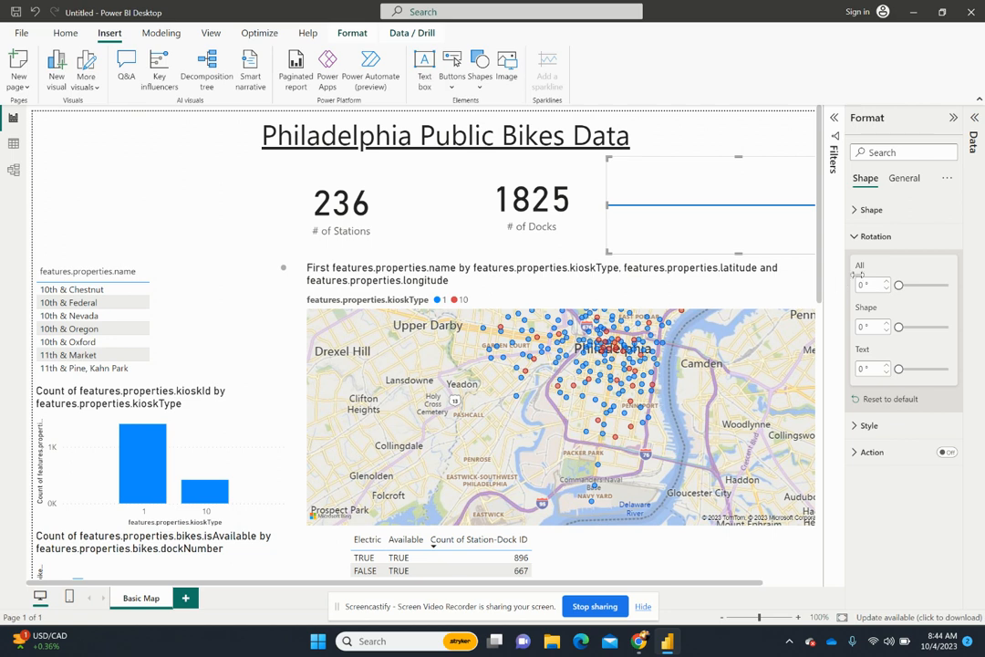
{"action": "type", "text": "90"}
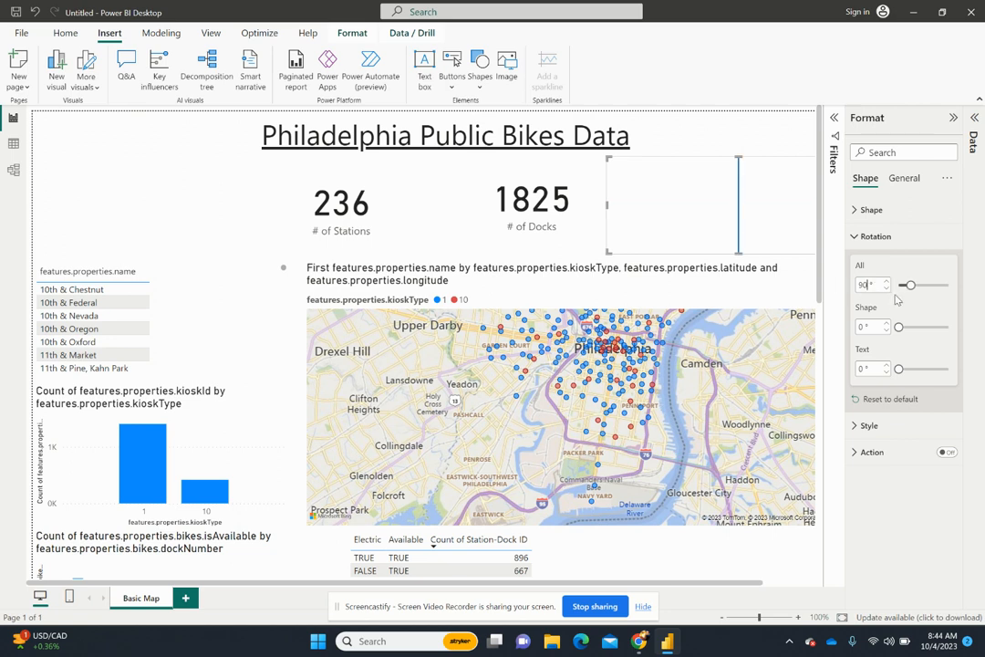
- Move the vertical line between the # of Stations and # of Docks cards and align it to the page center
{"action": "left_click_drag", "start_coordinate": [726, 243], "coordinate": [434, 231]}
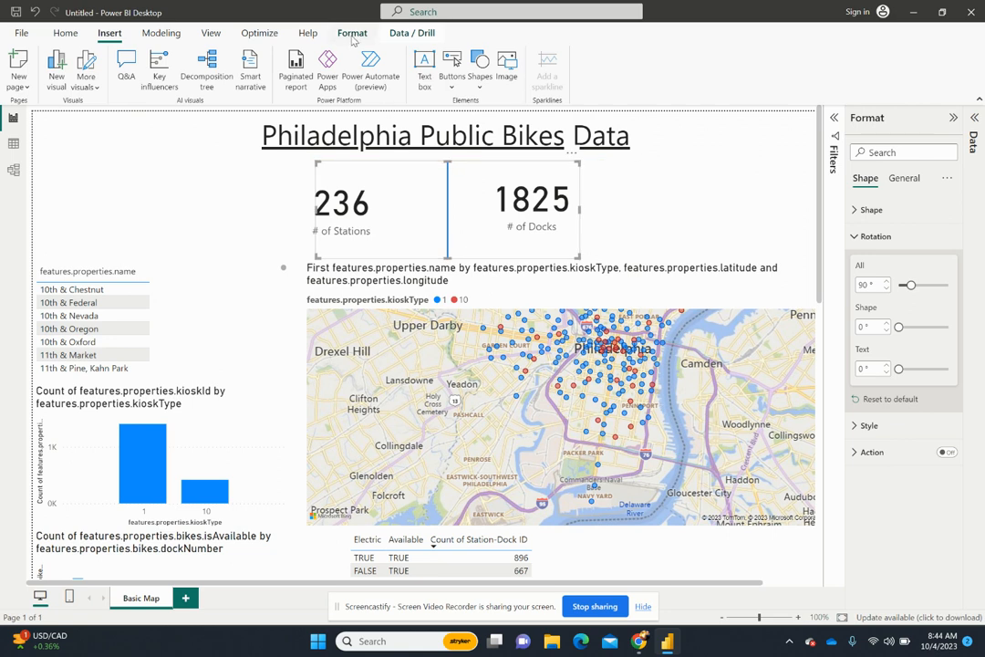
{"action": "left_click", "coordinate": [401, 34]}
{"action": "left_click", "coordinate": [366, 34]}
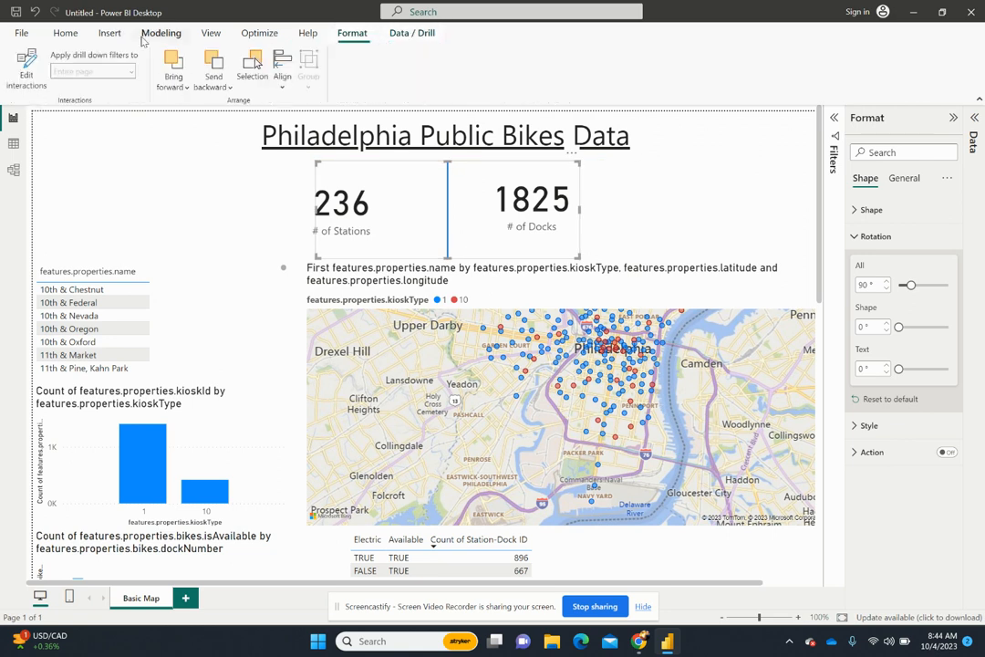
{"action": "left_click", "coordinate": [274, 80]}
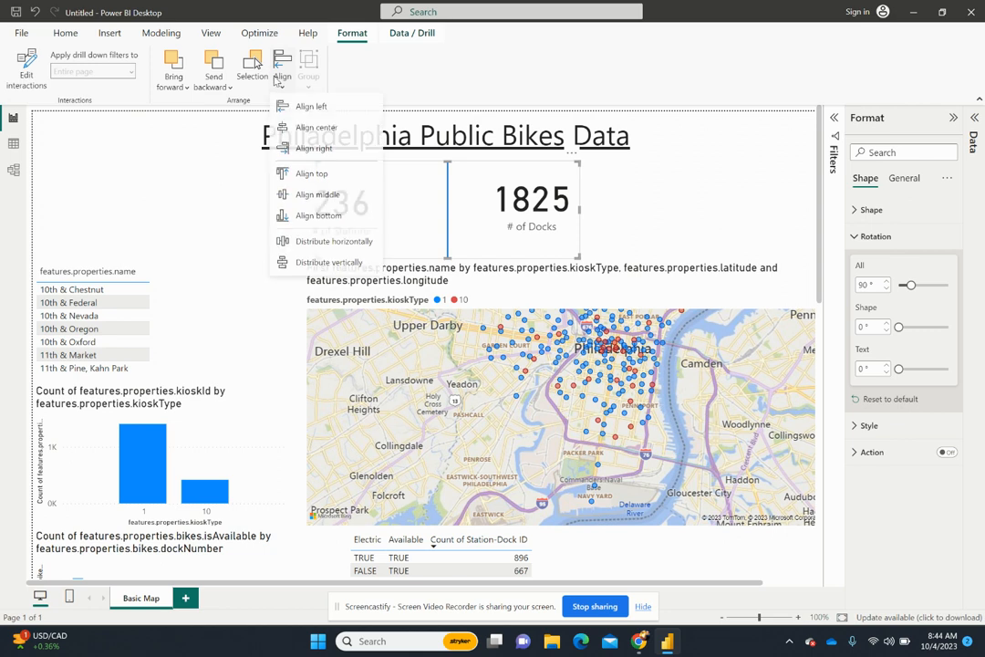
{"action": "left_click", "coordinate": [315, 126]}
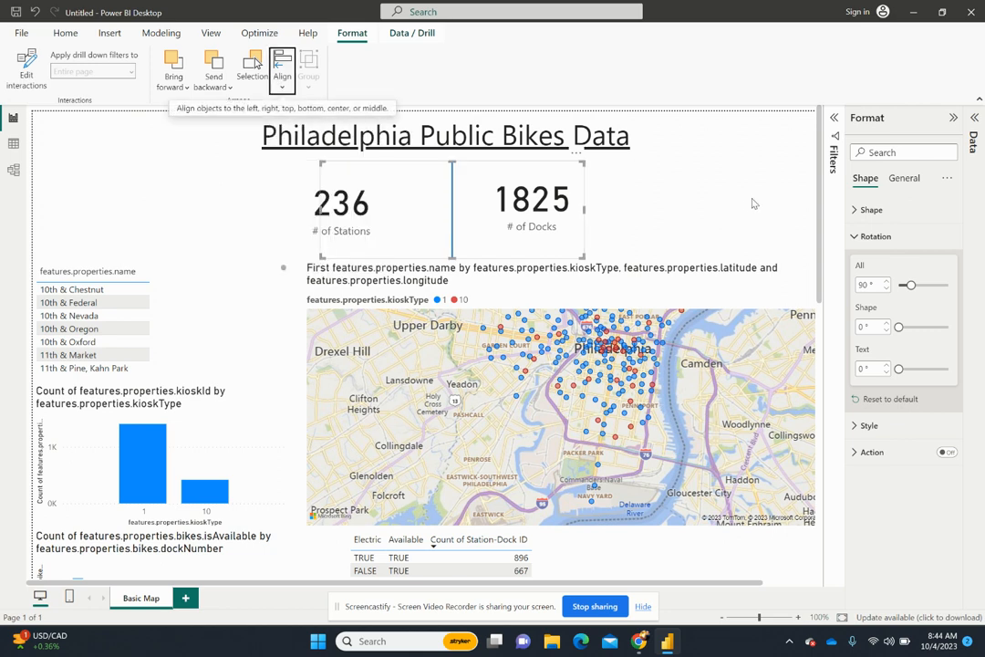
{"action": "left_click", "coordinate": [588, 255]}
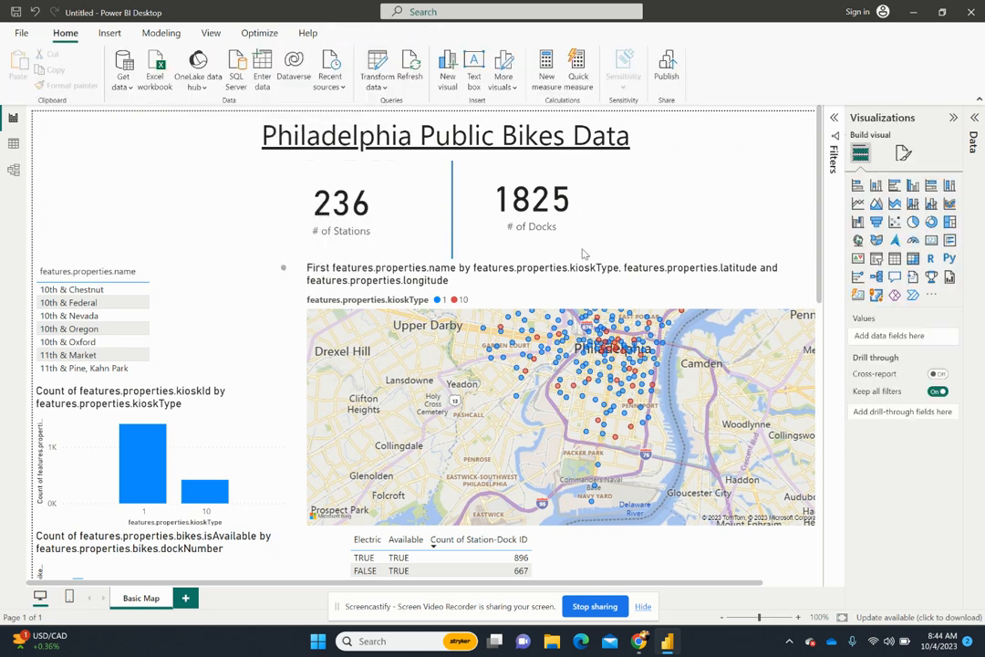
- Narrow the line's frame to a thin strip and center it on the page again between the two cards
{"action": "left_click", "coordinate": [573, 202]}
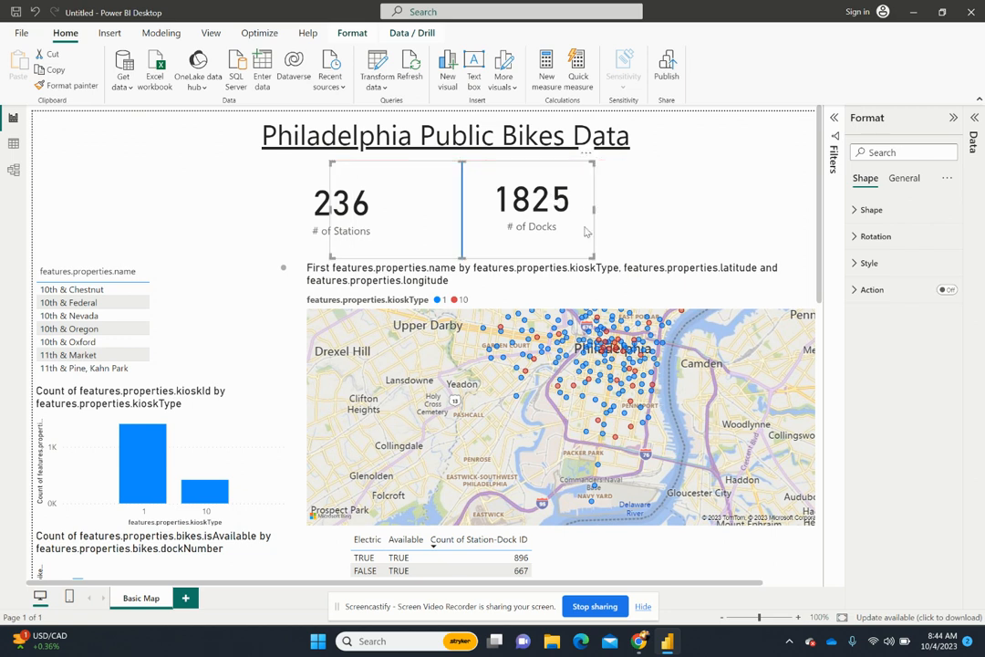
{"action": "left_click_drag", "start_coordinate": [593, 210], "coordinate": [415, 209]}
{"action": "left_click_drag", "start_coordinate": [364, 209], "coordinate": [353, 205]}
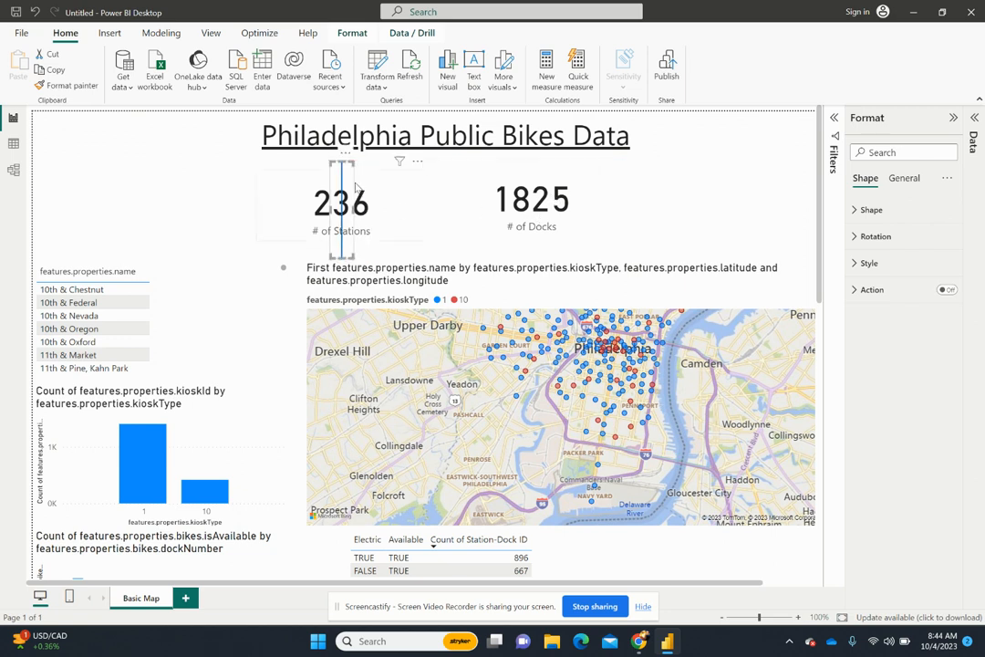
{"action": "left_click", "coordinate": [352, 32]}
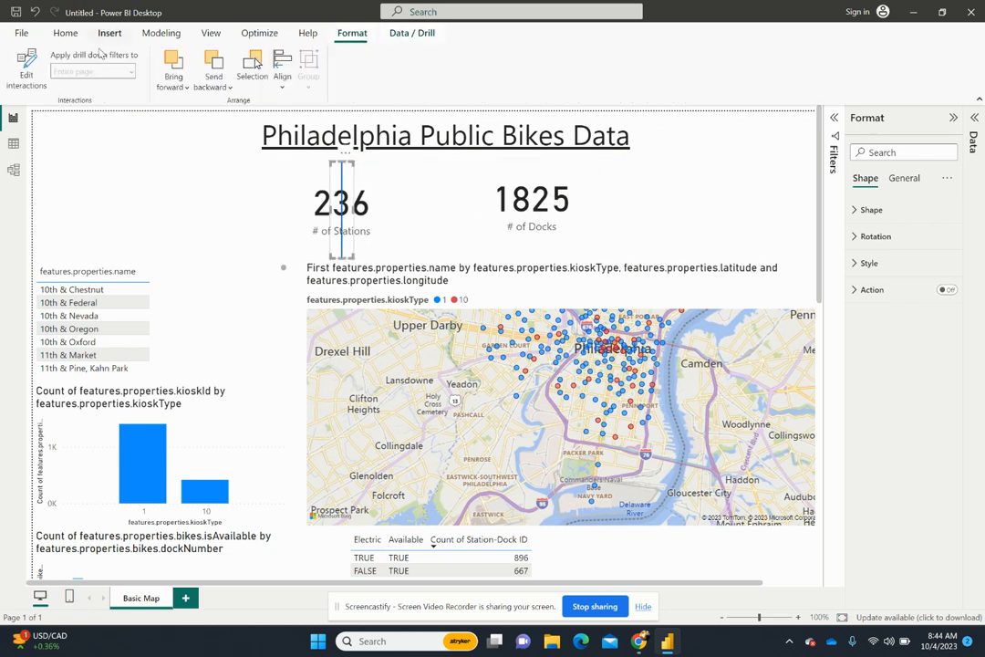
{"action": "left_click", "coordinate": [280, 81]}
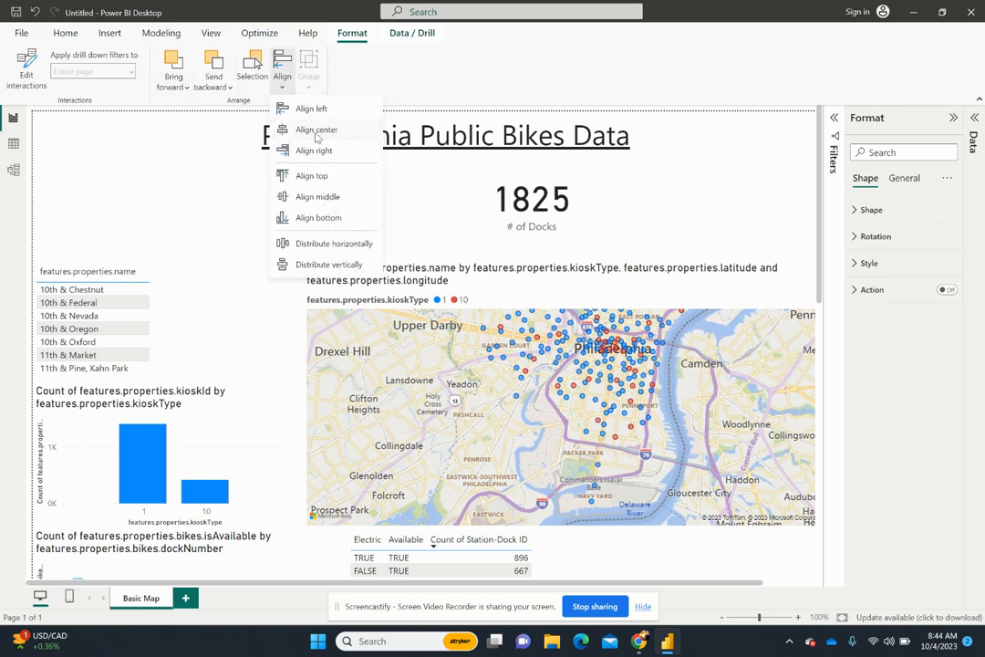
{"action": "left_click", "coordinate": [301, 128]}
{"action": "left_click", "coordinate": [629, 217]}
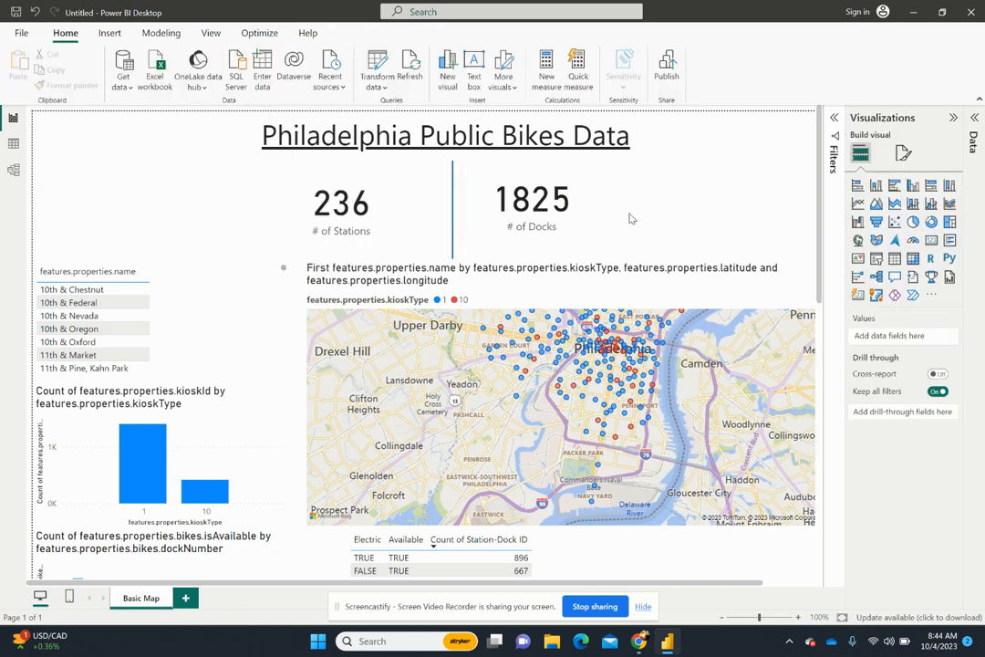
- Reposition the # of Docks and # of Stations cards so they sit evenly on either side of the divider line, dismissing the calendar reminder
{"action": "left_click_drag", "start_coordinate": [530, 224], "coordinate": [554, 229]}
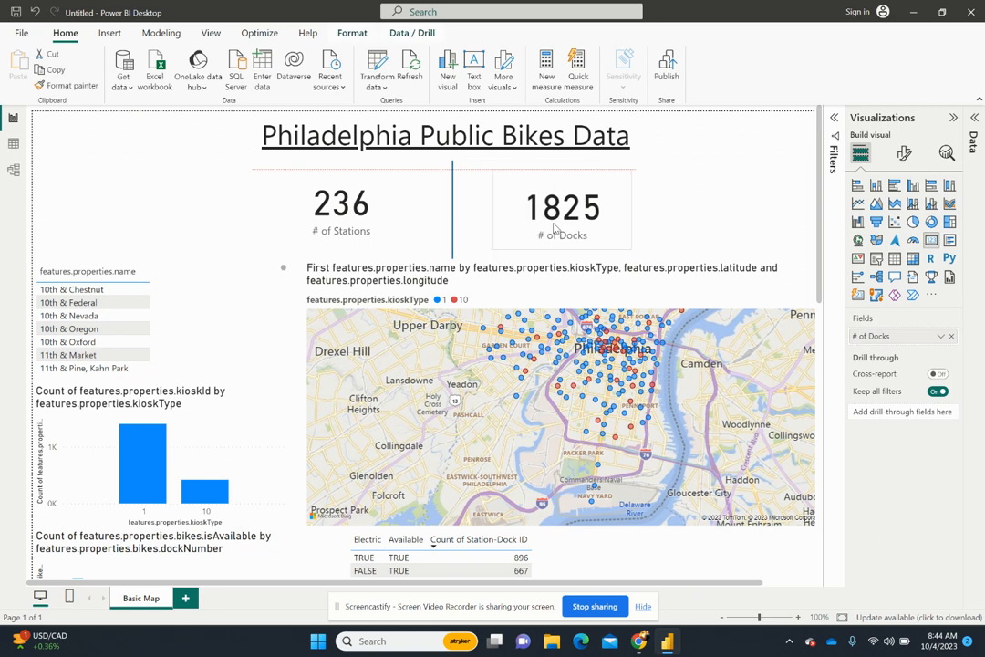
{"action": "left_click_drag", "start_coordinate": [351, 223], "coordinate": [371, 209]}
{"action": "left_click_drag", "start_coordinate": [595, 207], "coordinate": [534, 241]}
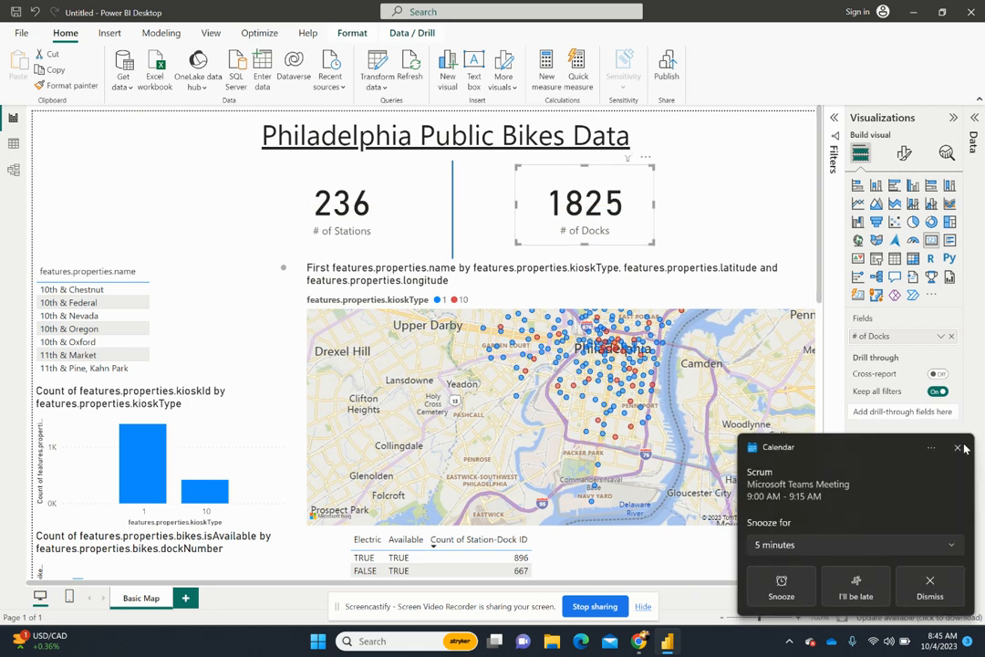
{"action": "left_click", "coordinate": [962, 447]}
{"action": "left_click", "coordinate": [423, 204]}
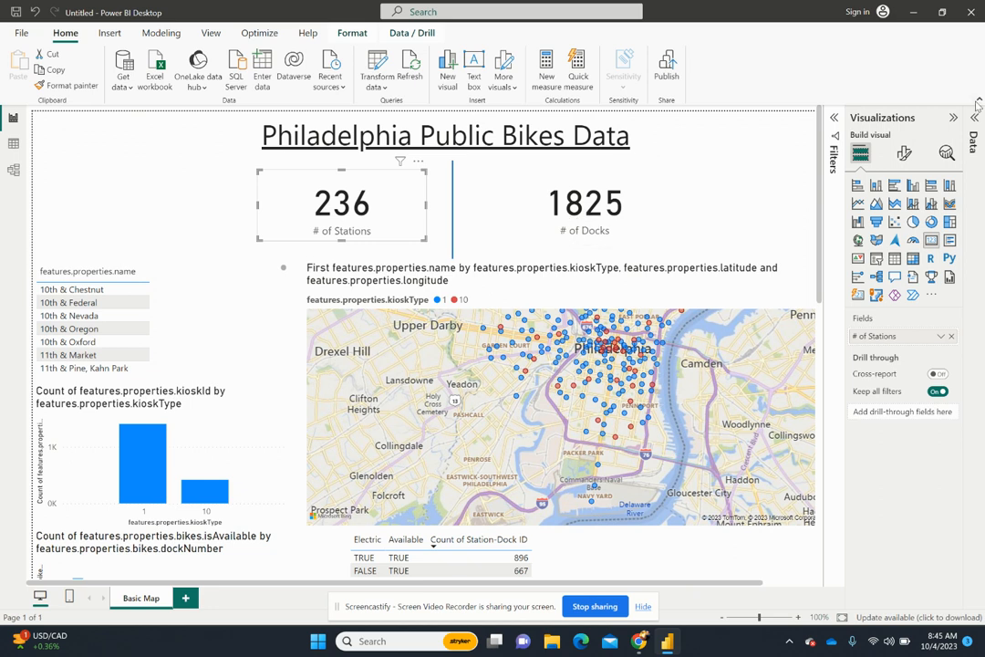
{"action": "left_click_drag", "start_coordinate": [560, 206], "coordinate": [552, 206]}
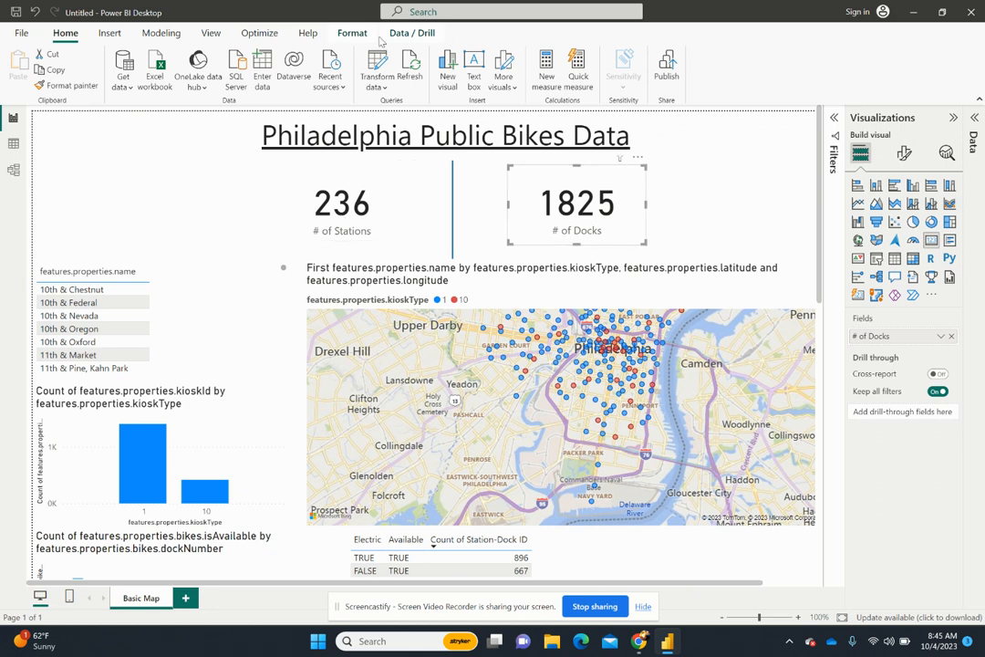
- Align the # of Stations and # of Docks cards by their tops and shorten the divider line slightly at its lower end
{"action": "left_click", "coordinate": [364, 205], "text": "ctrl"}
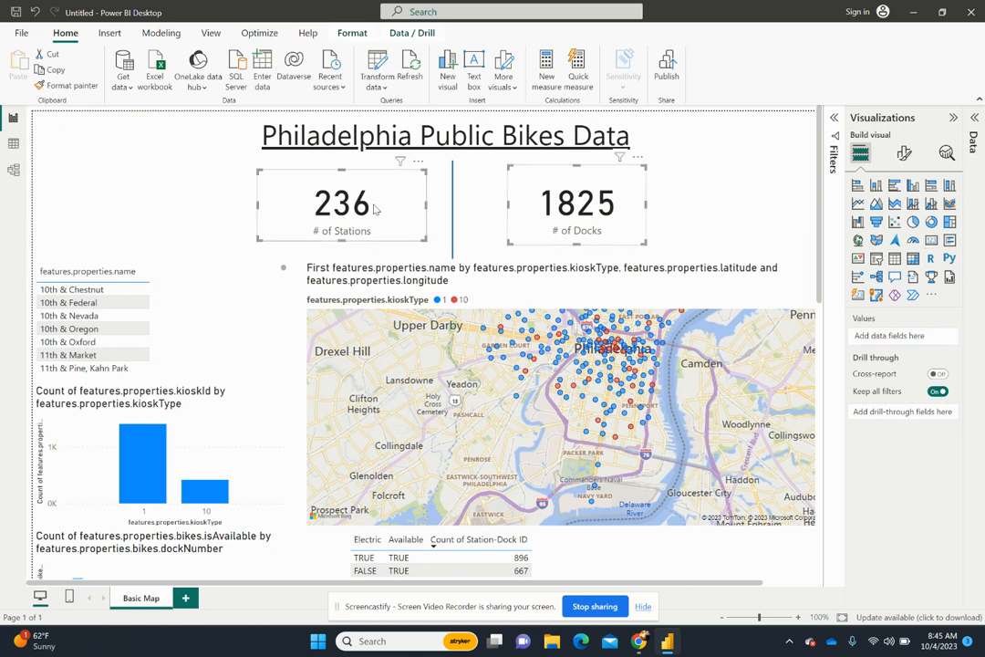
{"action": "left_click", "coordinate": [351, 37]}
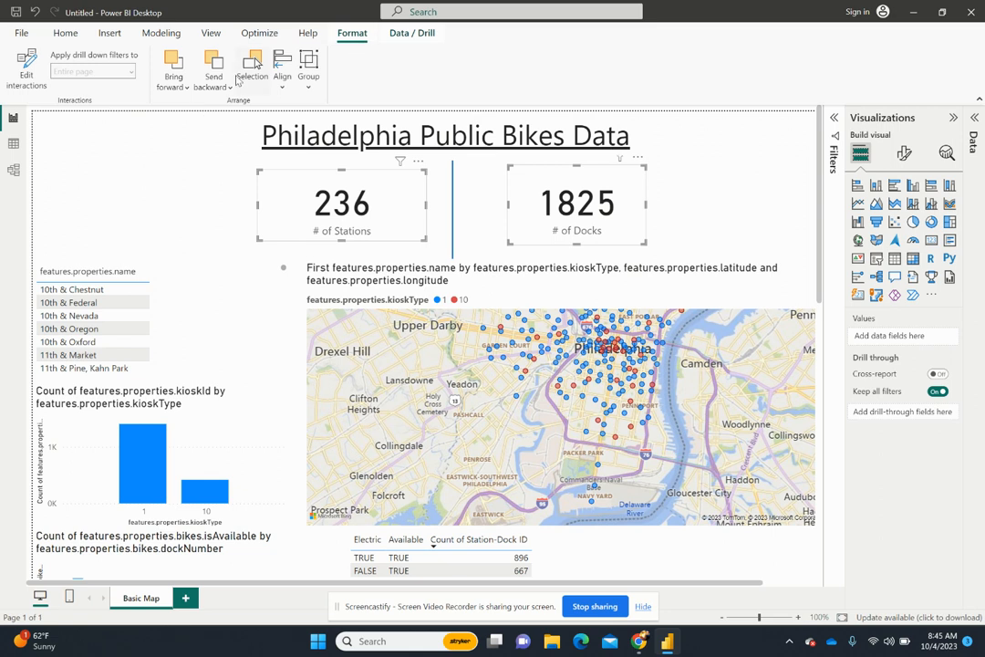
{"action": "left_click", "coordinate": [282, 77]}
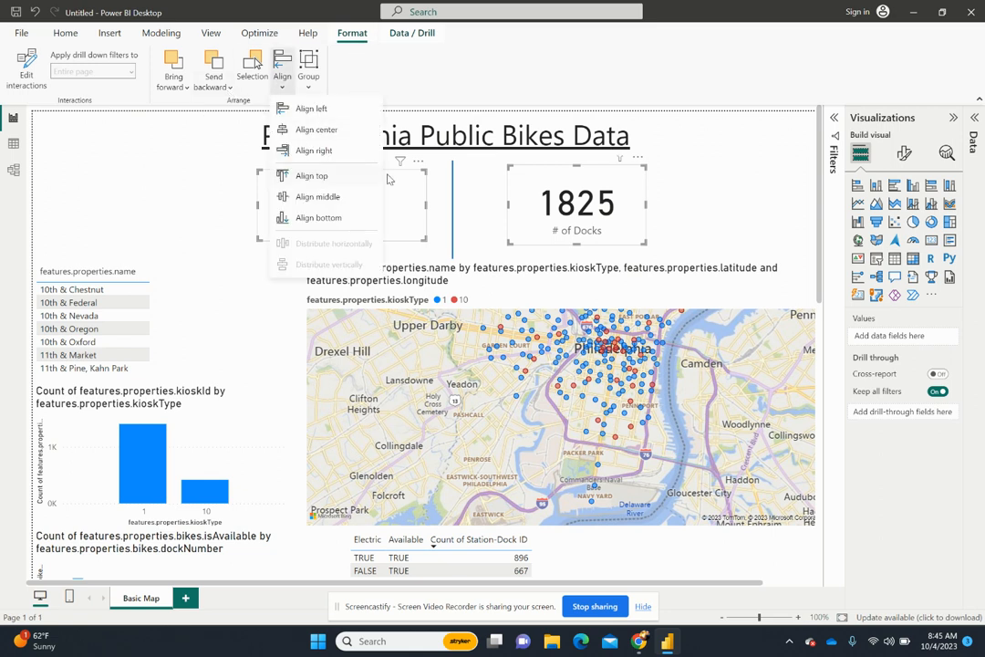
{"action": "left_click", "coordinate": [309, 177]}
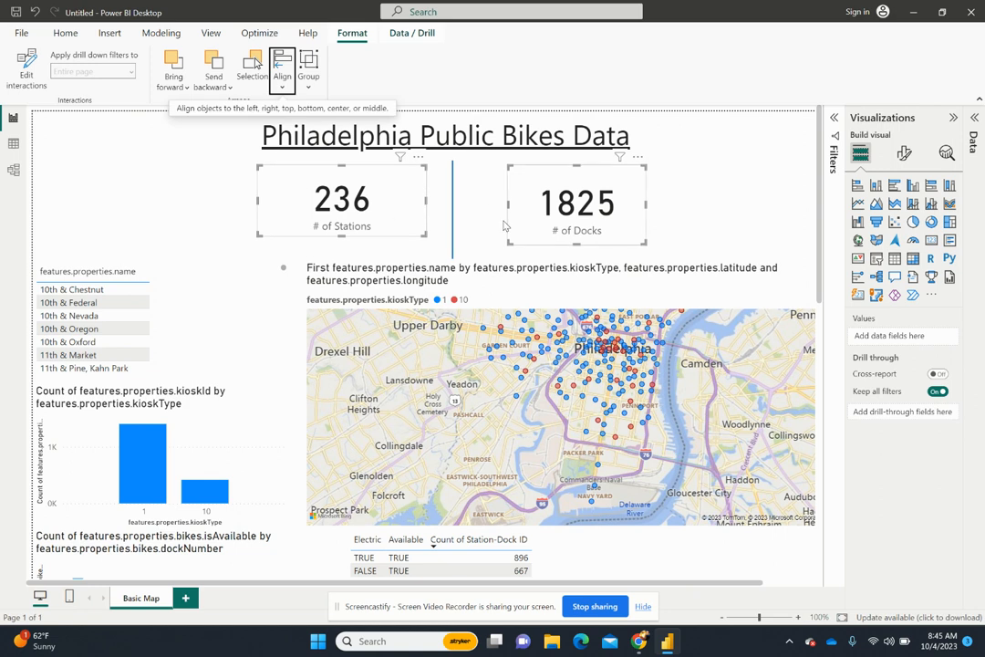
{"action": "left_click", "coordinate": [693, 215]}
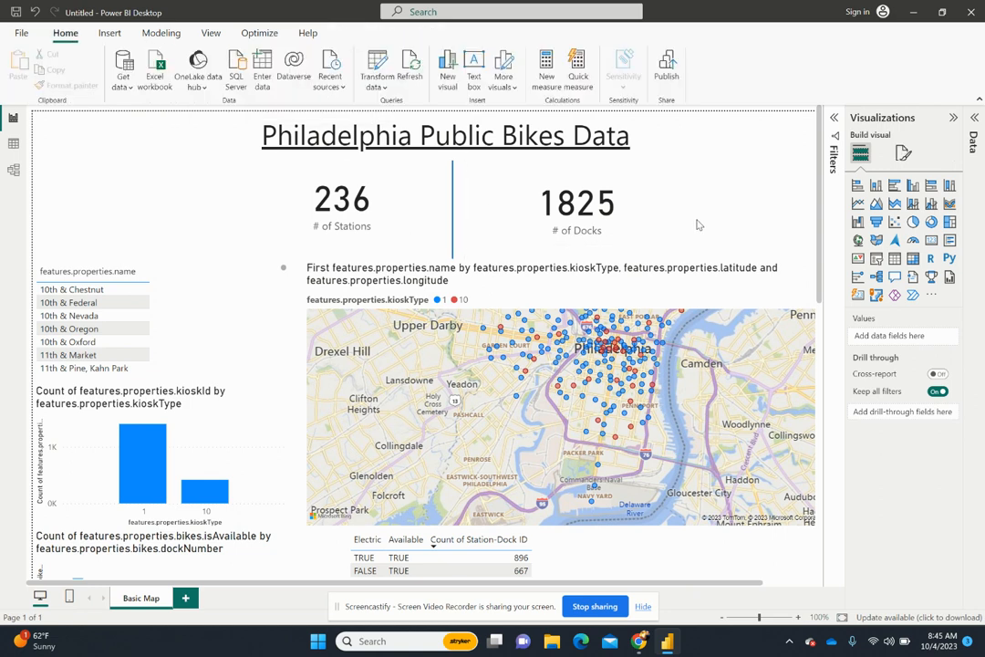
{"action": "left_click", "coordinate": [452, 241]}
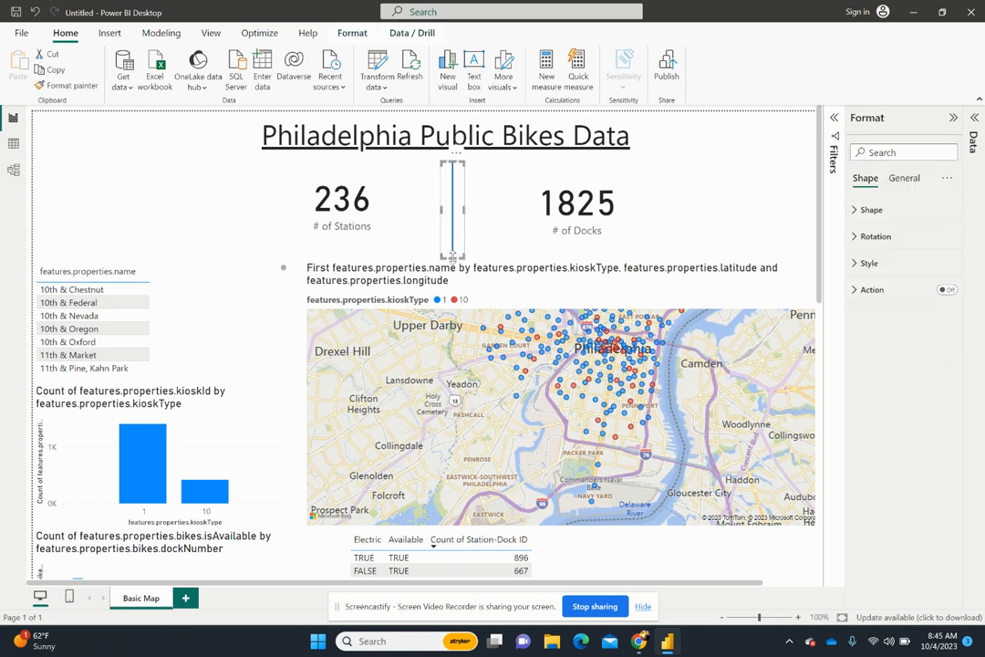
- Turn off the title of the bike stations map visual
{"action": "left_click", "coordinate": [310, 269]}
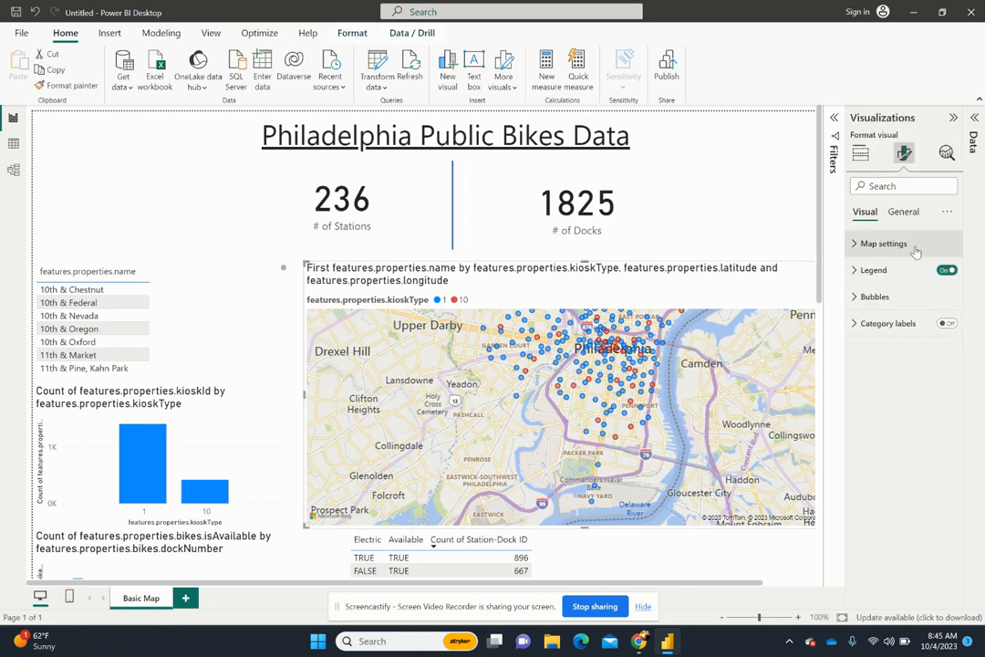
{"action": "left_click", "coordinate": [903, 211]}
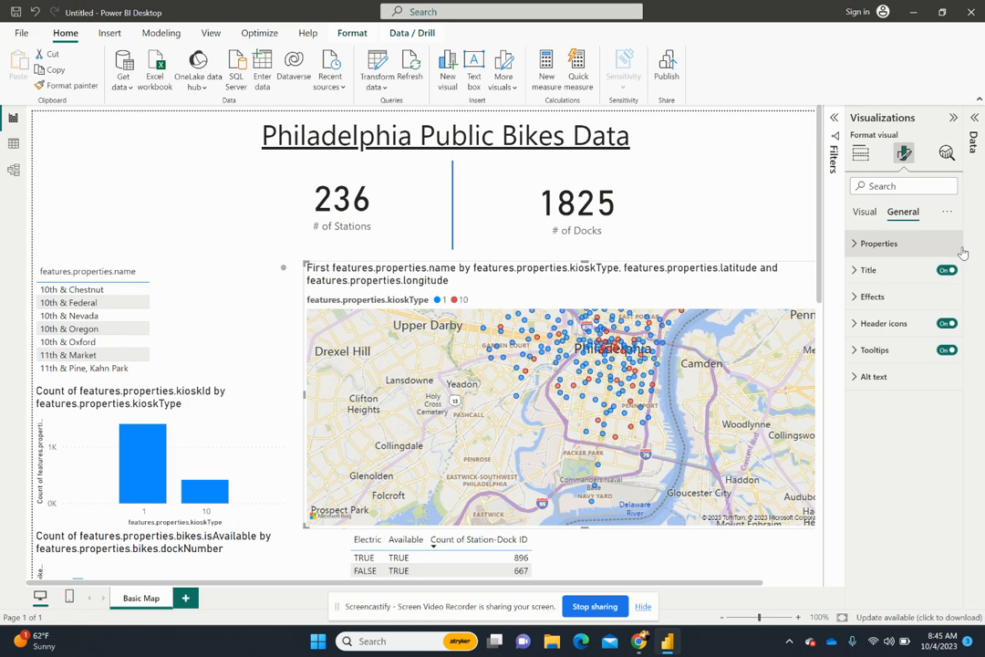
{"action": "left_click", "coordinate": [946, 270]}
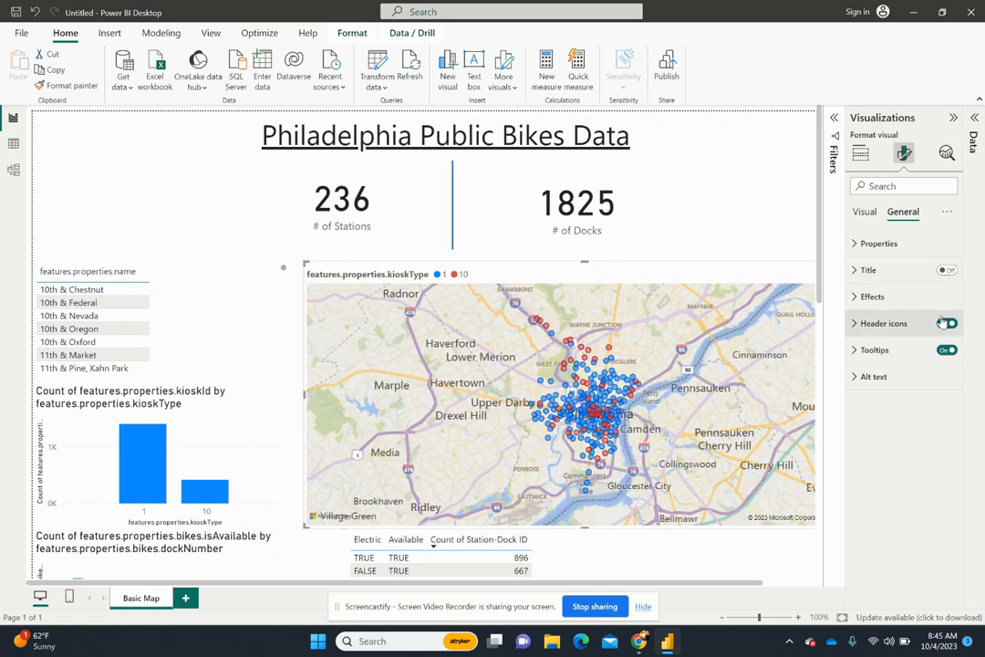
- Open the map legend's text and title formatting settings, leaving the legend position at Top left
{"action": "left_click", "coordinate": [864, 212]}
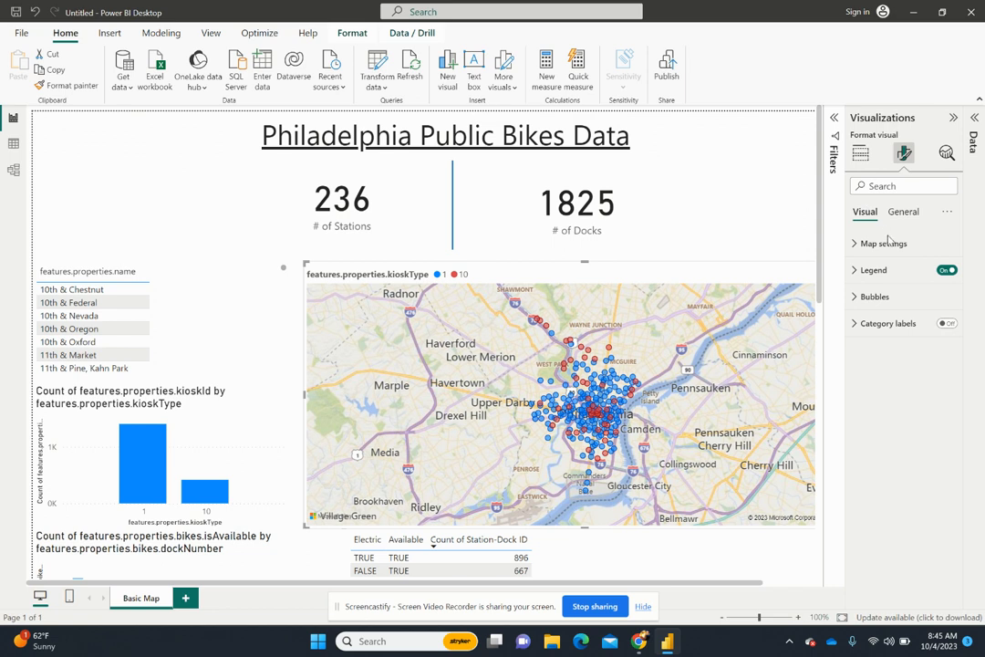
{"action": "left_click", "coordinate": [873, 270]}
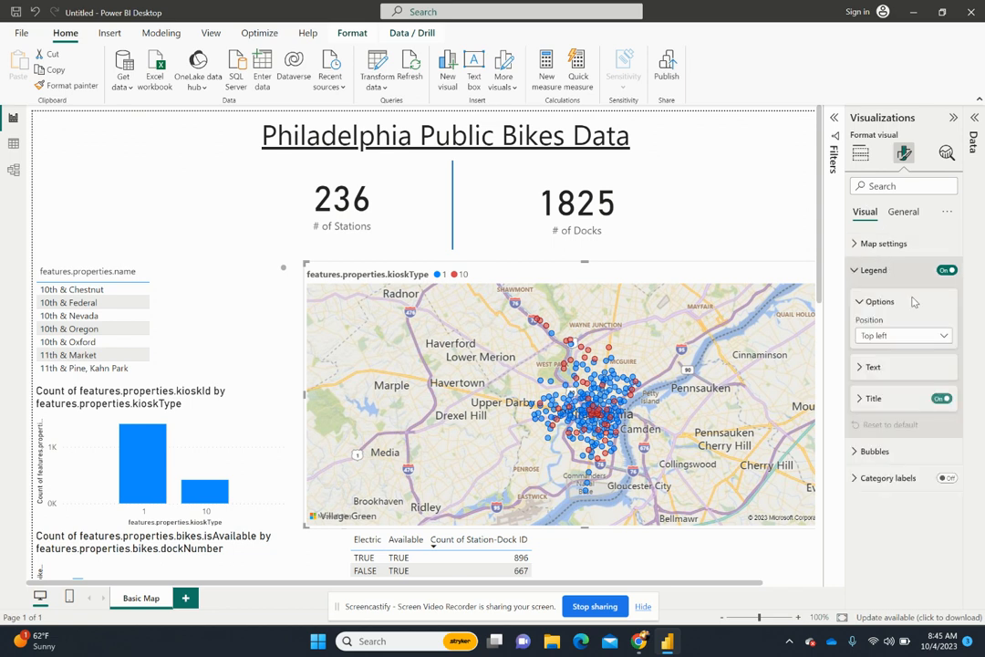
{"action": "left_click", "coordinate": [875, 366]}
{"action": "left_click", "coordinate": [883, 337]}
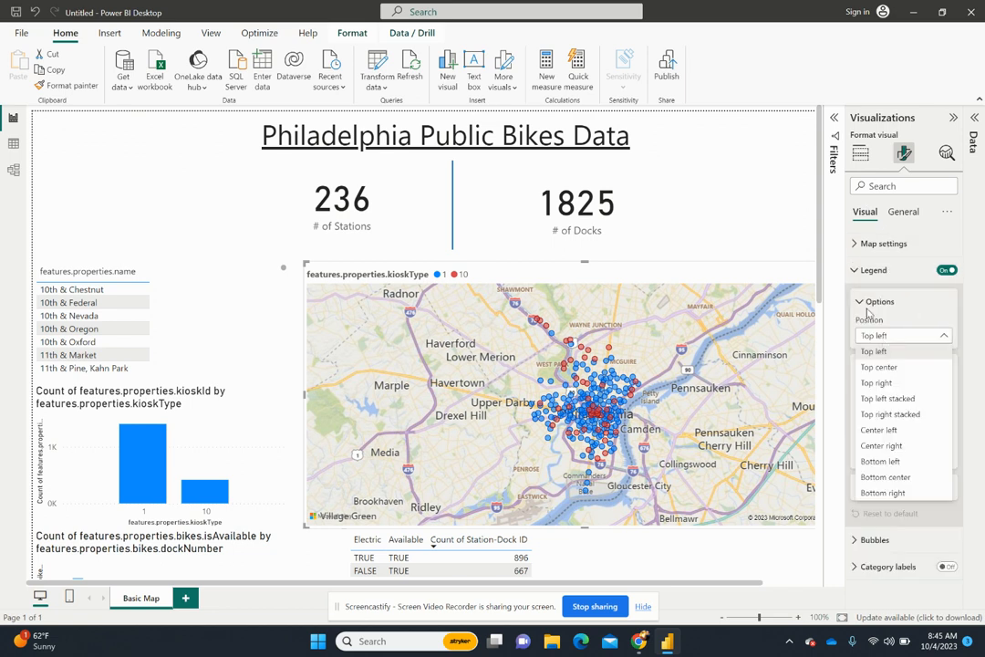
{"action": "left_click", "coordinate": [867, 313]}
{"action": "left_click", "coordinate": [864, 301]}
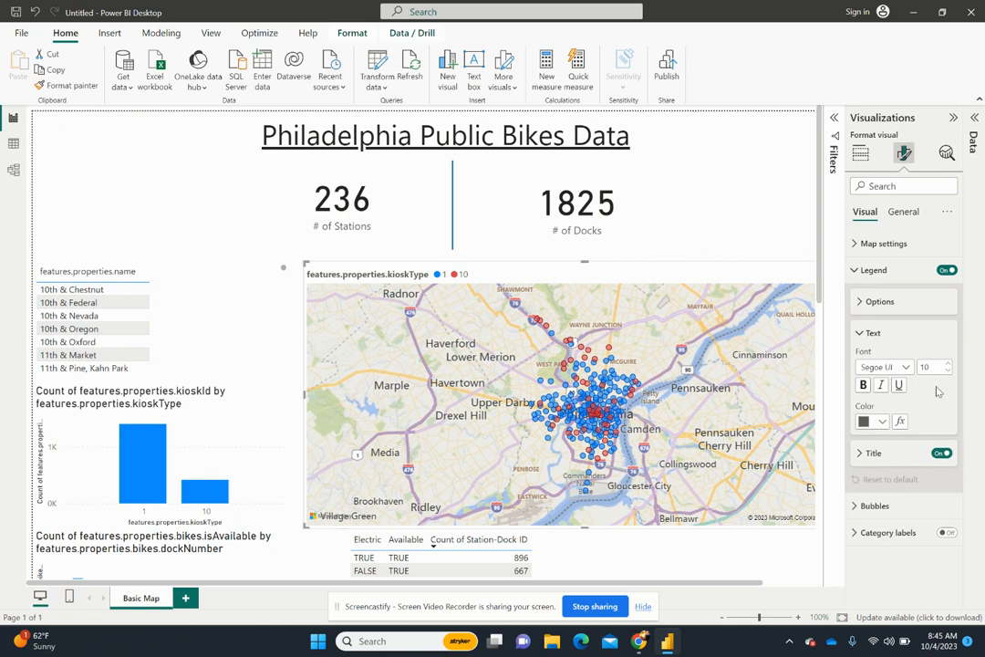
{"action": "left_click", "coordinate": [873, 453]}
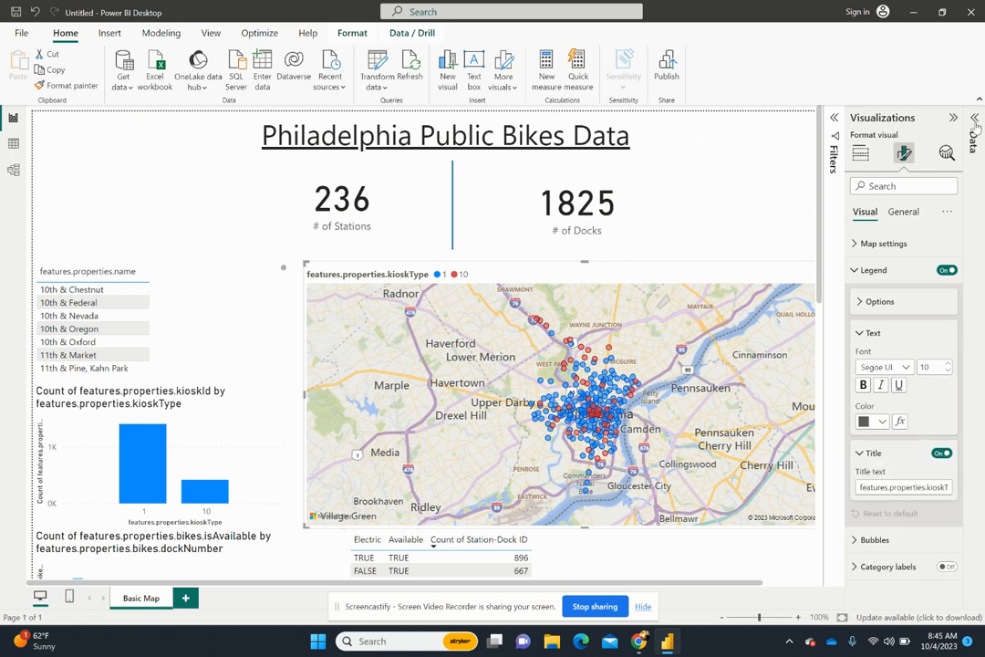
- Rename the features.properties.kioskType field as "Kiosk Type" in the Philadelphia Bike Docks table
{"action": "left_click", "coordinate": [974, 342]}
{"action": "scroll", "coordinate": [930, 438], "scroll_direction": "down", "scroll_amount": 2}
{"action": "scroll", "coordinate": [930, 436], "scroll_direction": "down", "scroll_amount": 4}
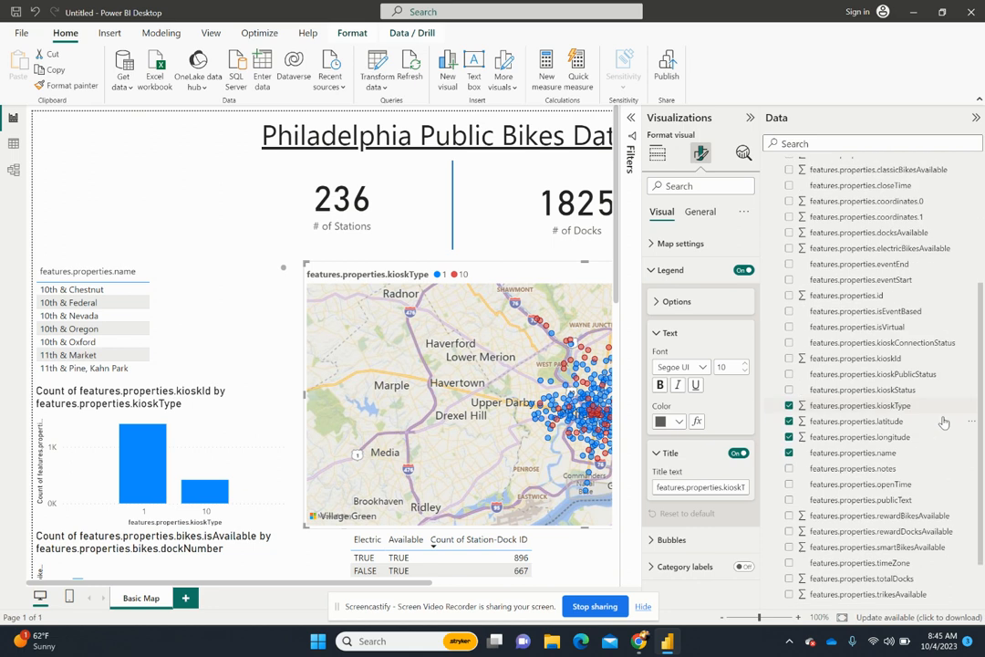
{"action": "left_click", "coordinate": [876, 406]}
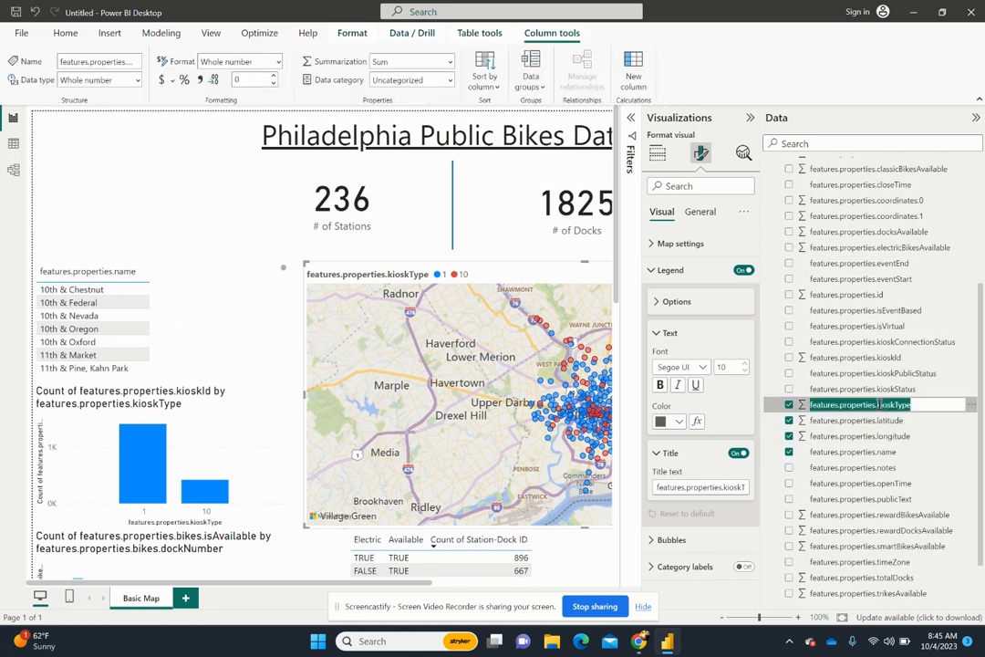
{"action": "double_click", "coordinate": [876, 405]}
{"action": "type", "text": "Kios"}
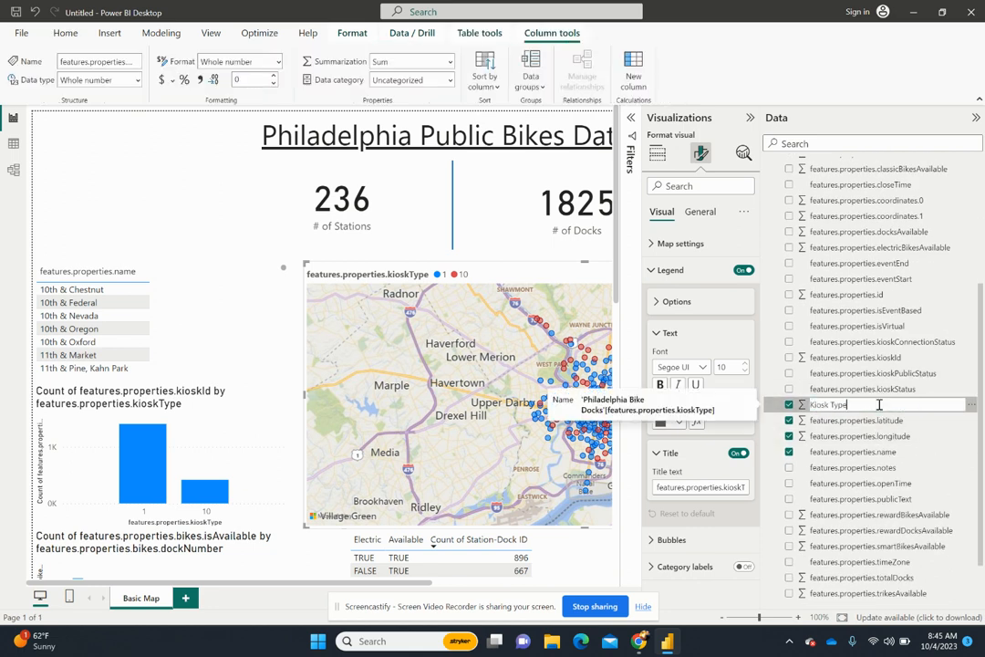
{"action": "type", "text": "k Type"}
{"action": "key", "text": "Return"}
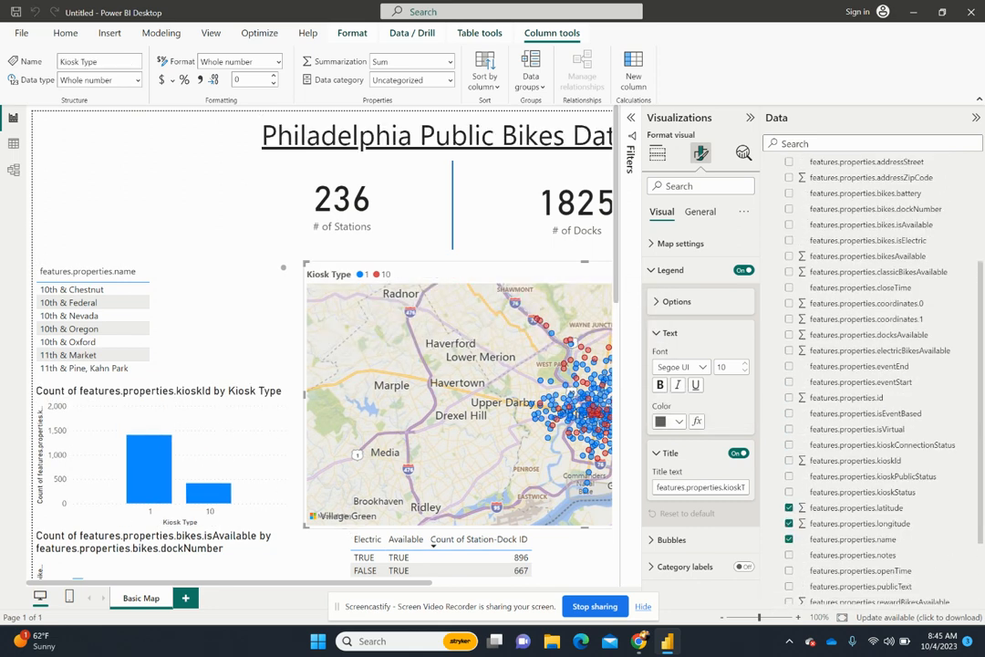
{"action": "left_click_drag", "start_coordinate": [982, 406], "coordinate": [982, 492]}
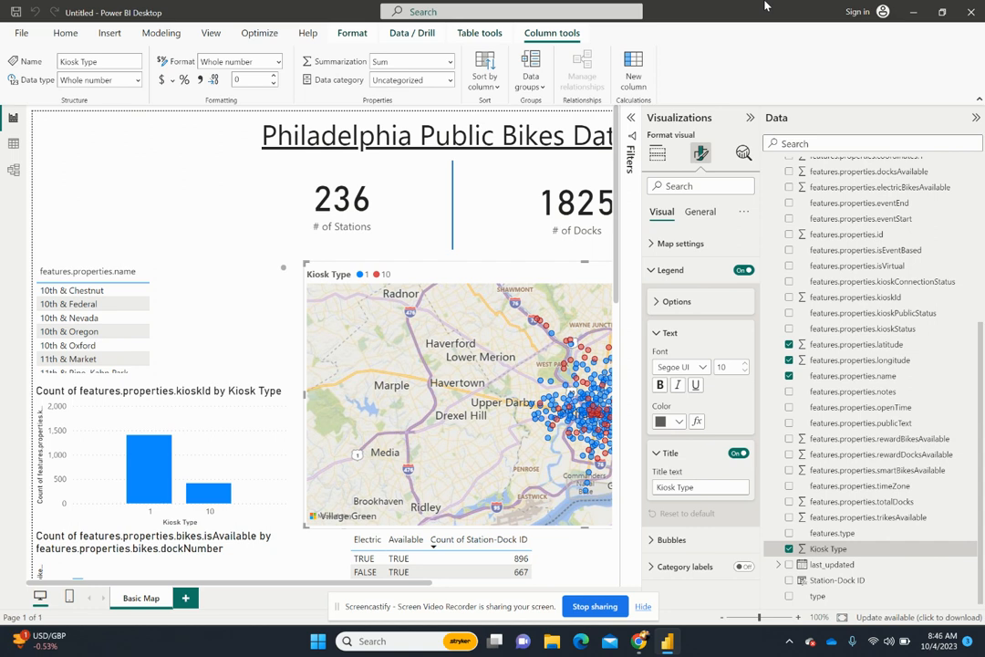
- Collapse the Visualizations and Data panes to widen the report page, deselect the map and close the game suggestion notification
{"action": "left_click", "coordinate": [749, 118]}
{"action": "left_click", "coordinate": [976, 118]}
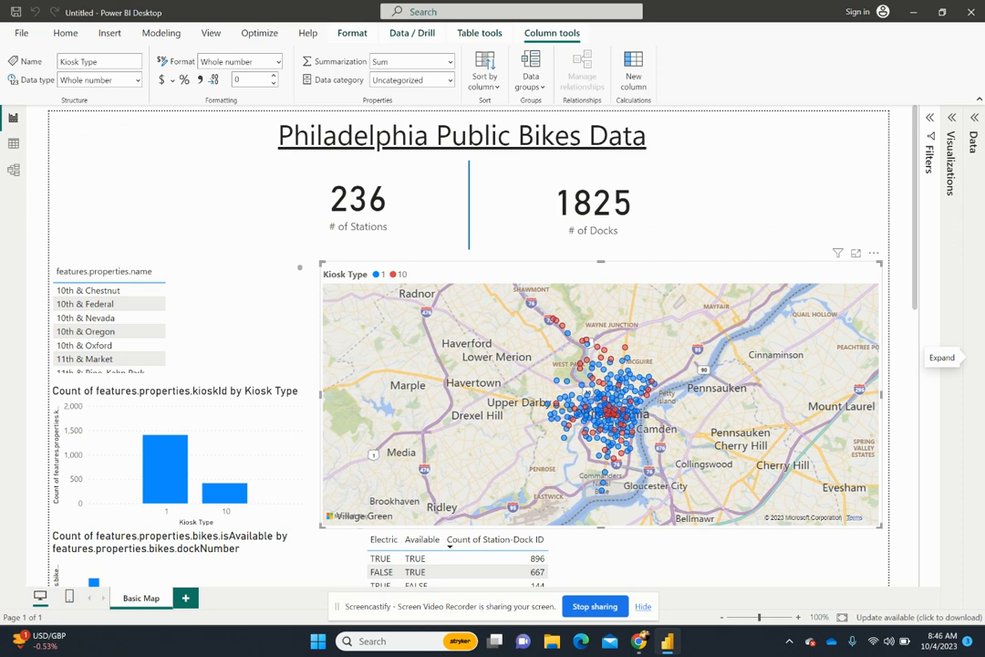
{"action": "left_click", "coordinate": [698, 250]}
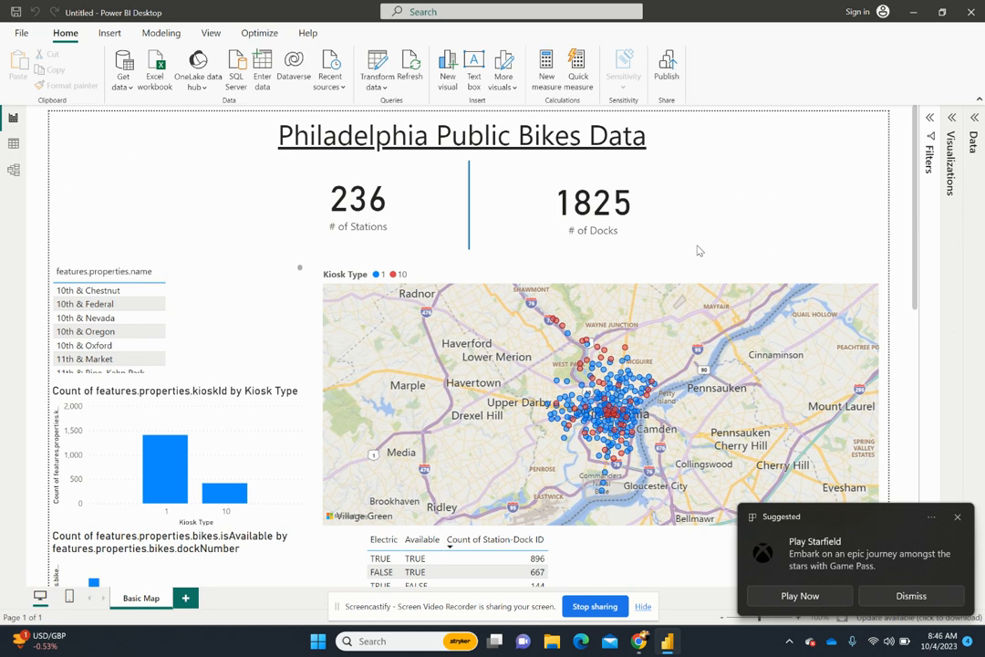
{"action": "left_click", "coordinate": [957, 516]}
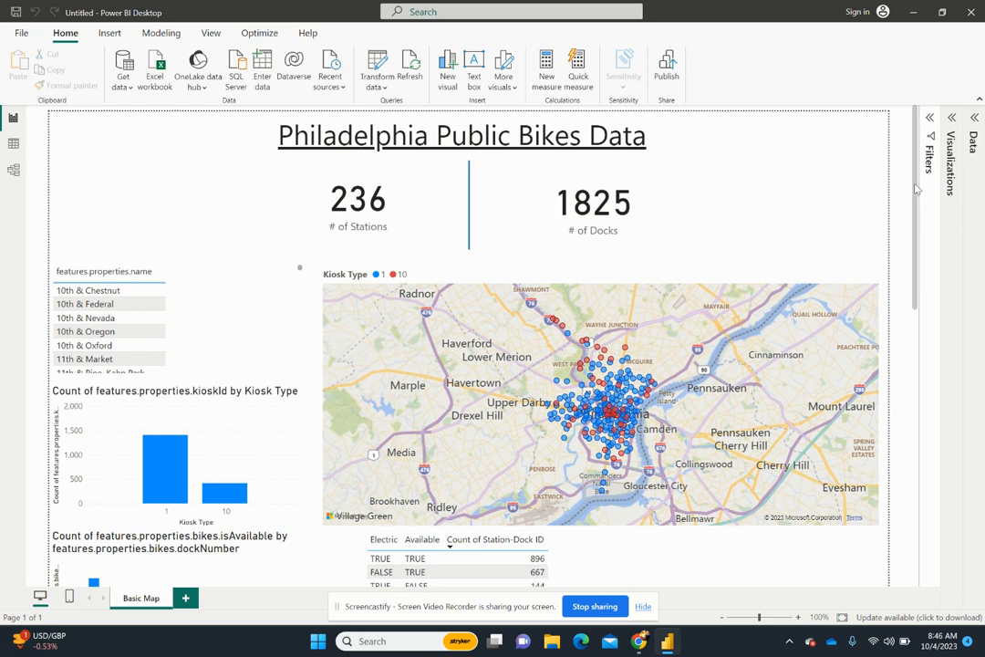
- Examine the report page layout and the distribution of stations by kiosk type on the map at several zoom levels
{"action": "mouse_move", "coordinate": [916, 189]}
{"action": "left_mouse_down"}
{"action": "mouse_move", "coordinate": [916, 361]}
{"action": "mouse_move", "coordinate": [915, 173]}
{"action": "left_mouse_up"}
{"action": "left_click_drag", "start_coordinate": [916, 202], "coordinate": [922, 178]}
{"action": "left_click_drag", "start_coordinate": [922, 177], "coordinate": [923, 225]}
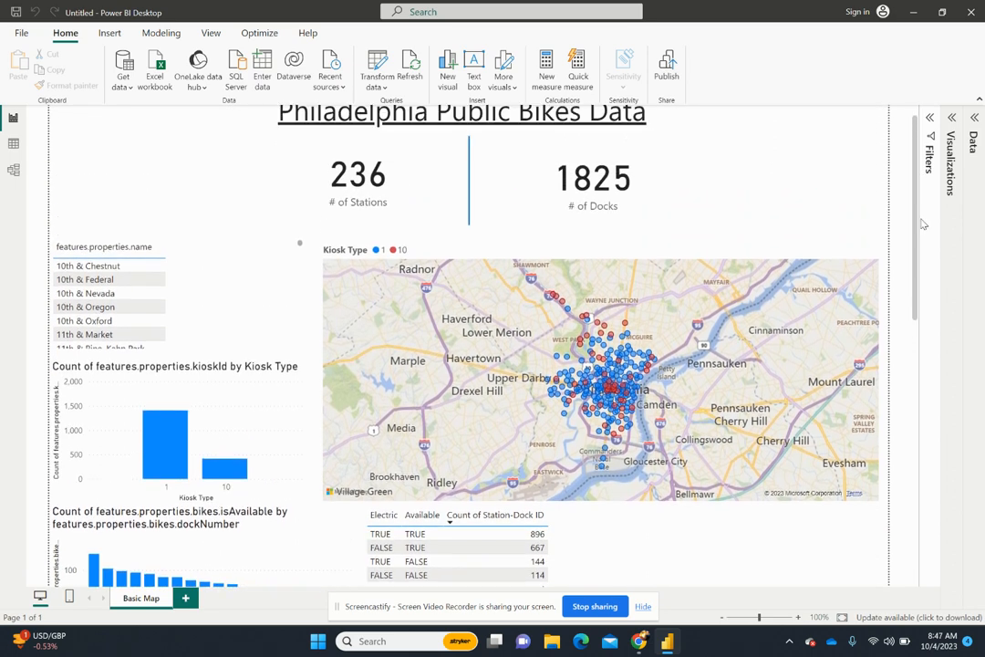
{"action": "scroll", "coordinate": [775, 365], "scroll_direction": "down", "scroll_amount": 1}
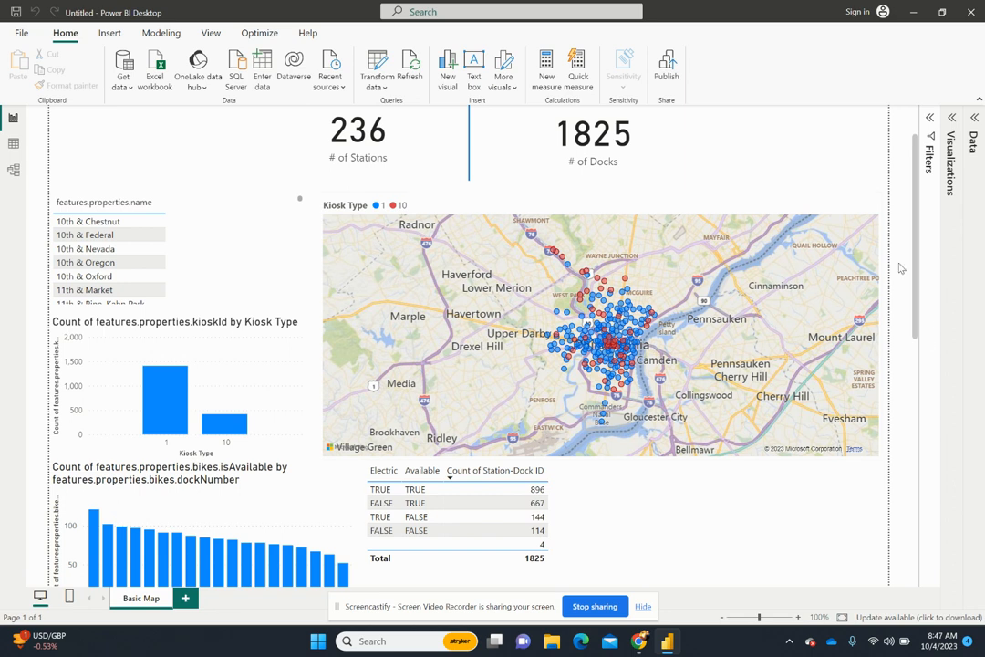
{"action": "left_click_drag", "start_coordinate": [917, 221], "coordinate": [919, 206]}
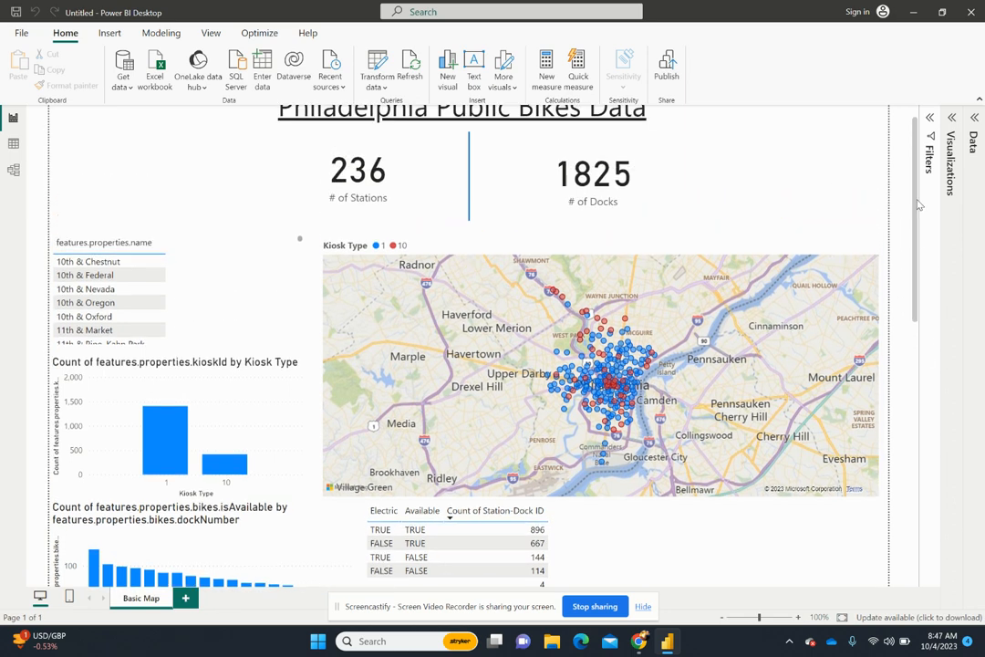
{"action": "scroll", "coordinate": [584, 424], "scroll_direction": "up", "scroll_amount": 2}
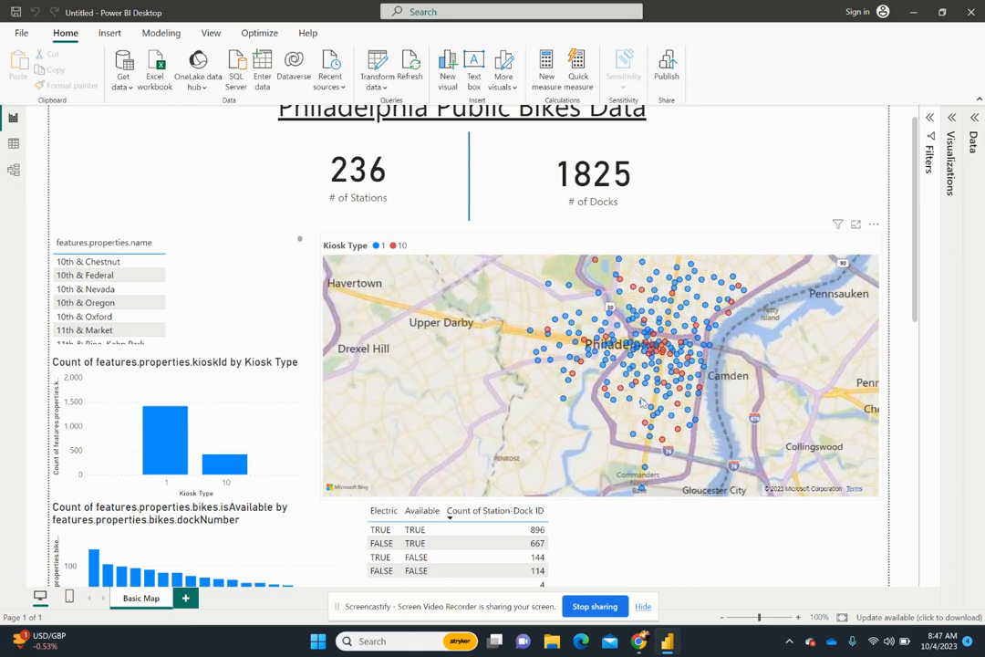
{"action": "scroll", "coordinate": [762, 397], "scroll_direction": "up", "scroll_amount": 3}
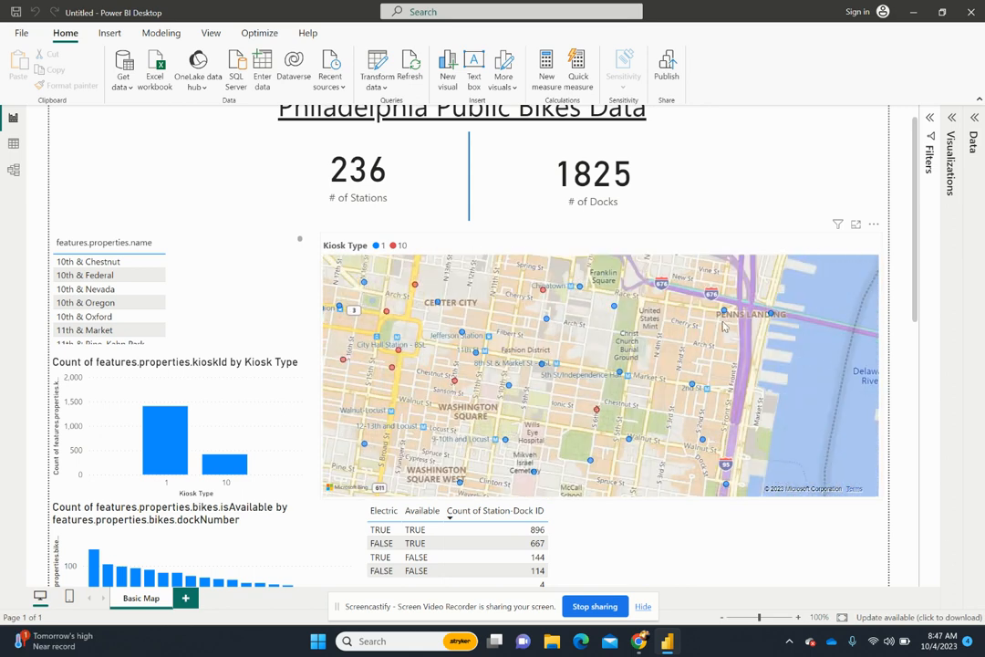
{"action": "scroll", "coordinate": [723, 325], "scroll_direction": "down", "scroll_amount": 3}
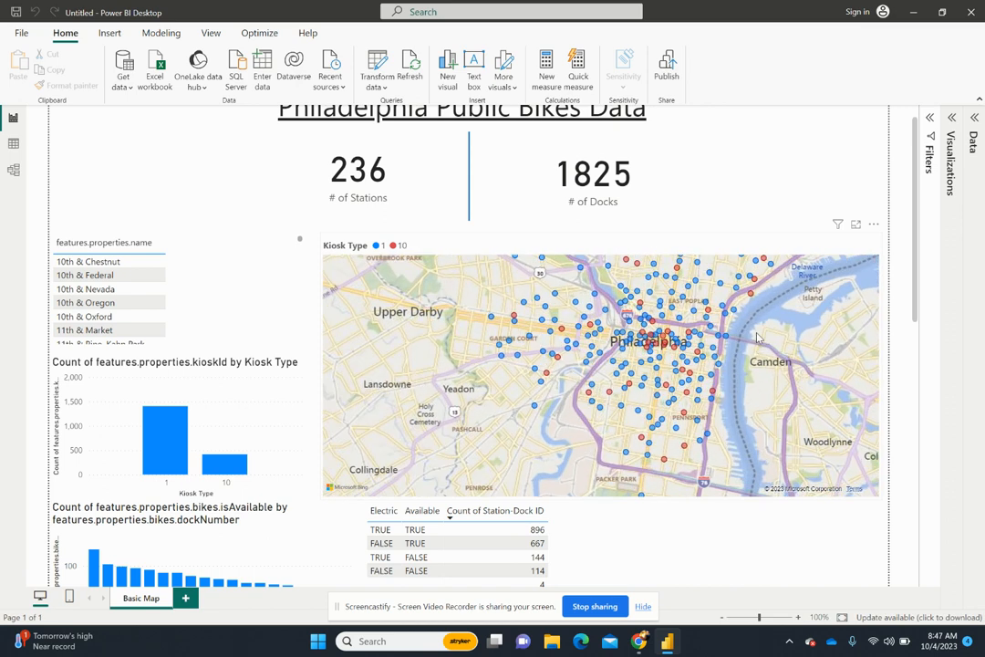
{"action": "scroll", "coordinate": [756, 337], "scroll_direction": "up", "scroll_amount": 3}
- Search the fields for "dock" and size the station map's bubbles by features.properties.bikes.dockNumber
{"action": "left_click", "coordinate": [951, 116]}
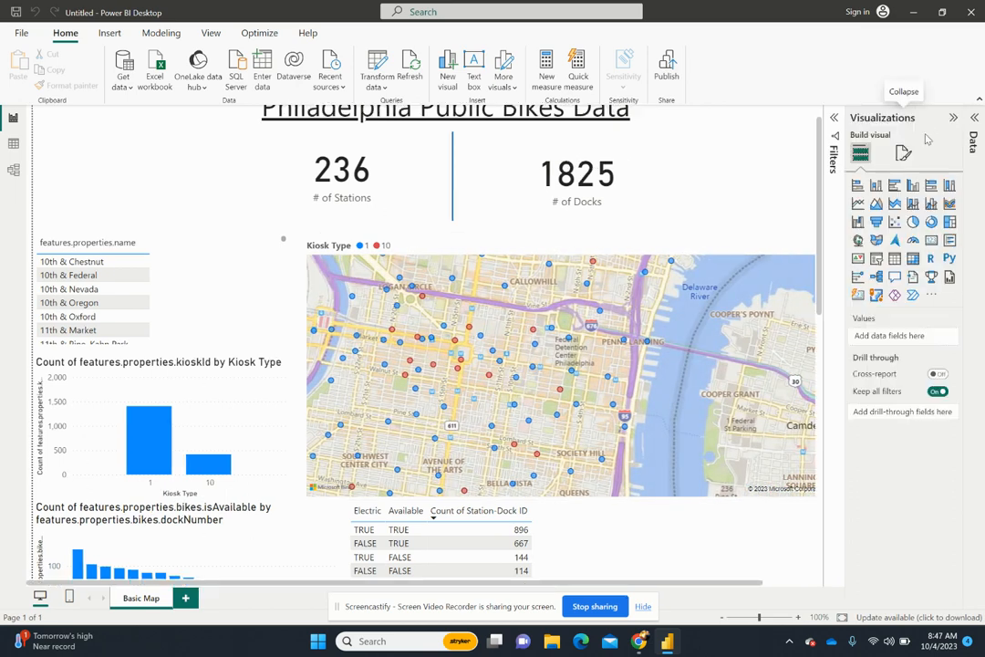
{"action": "left_click", "coordinate": [973, 142]}
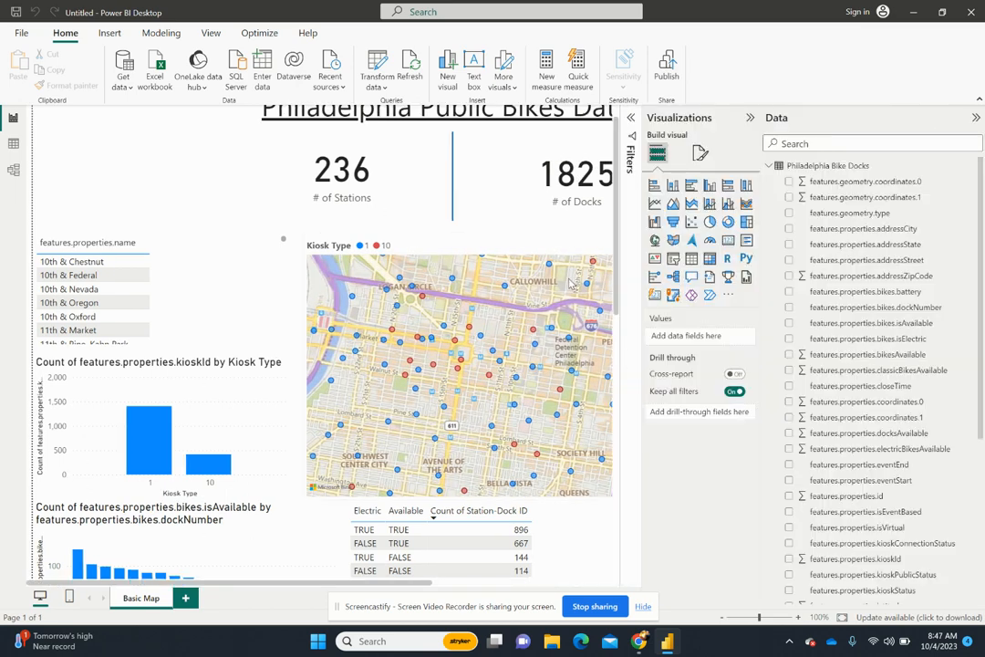
{"action": "left_click", "coordinate": [572, 283]}
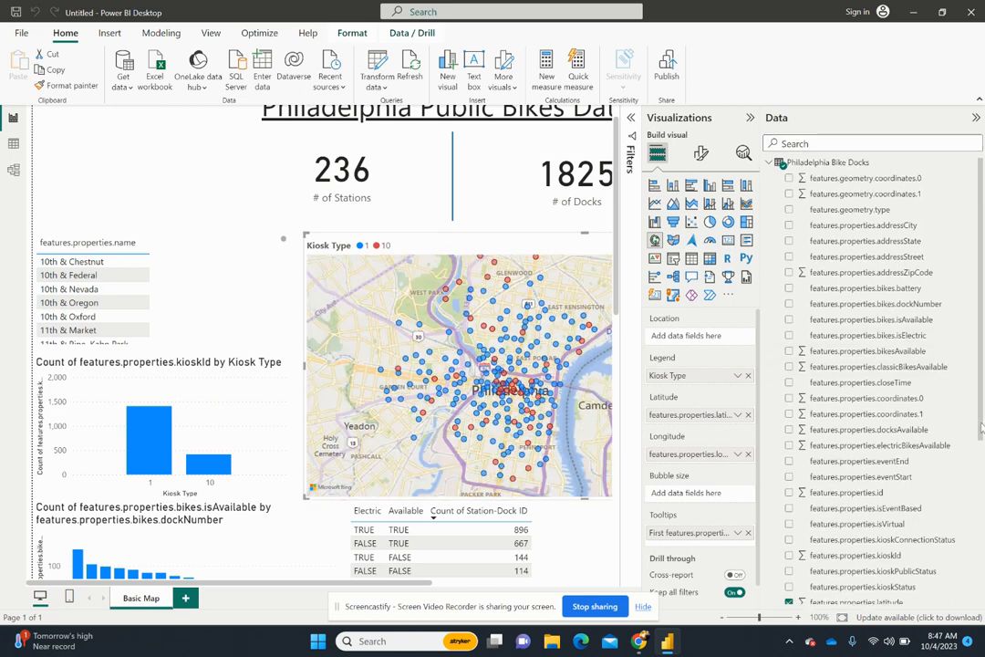
{"action": "mouse_move", "coordinate": [981, 421]}
{"action": "left_mouse_down"}
{"action": "mouse_move", "coordinate": [981, 447]}
{"action": "mouse_move", "coordinate": [981, 419]}
{"action": "left_mouse_up"}
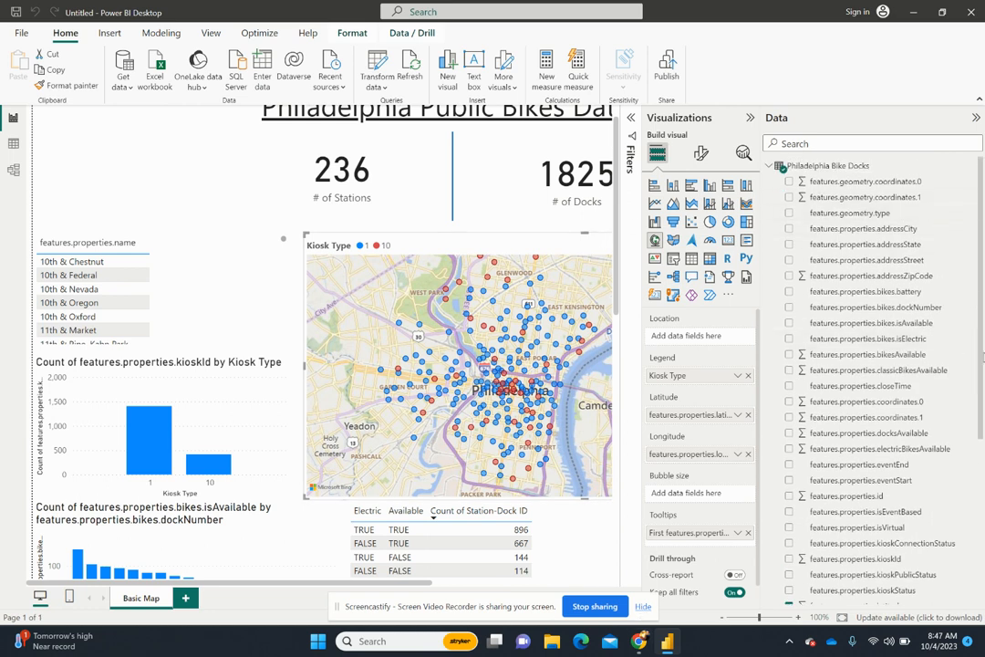
{"action": "left_click_drag", "start_coordinate": [982, 358], "coordinate": [974, 565]}
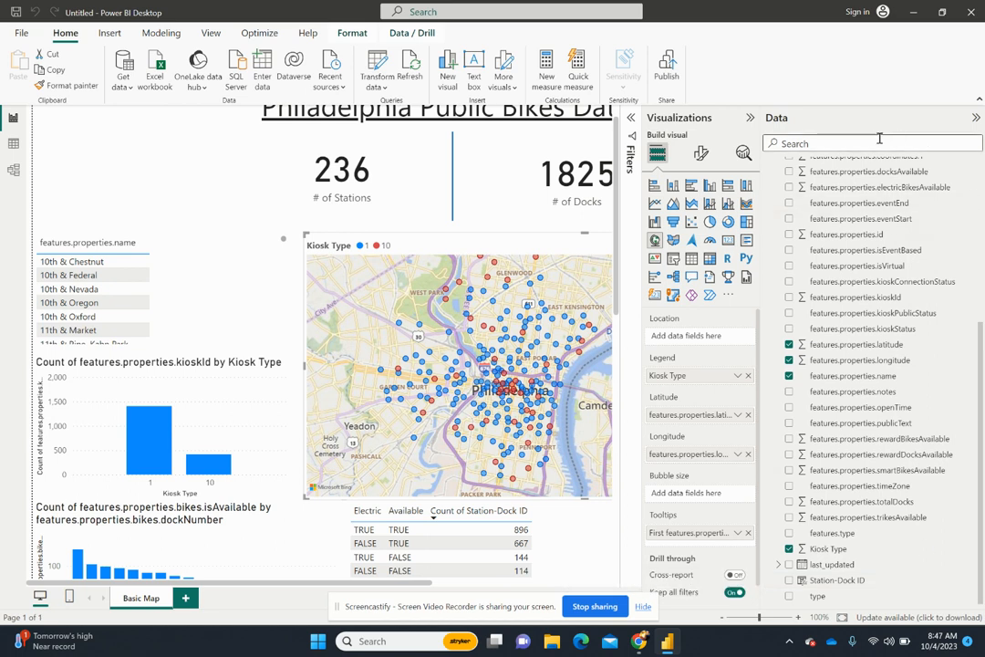
{"action": "type", "text": "dock"}
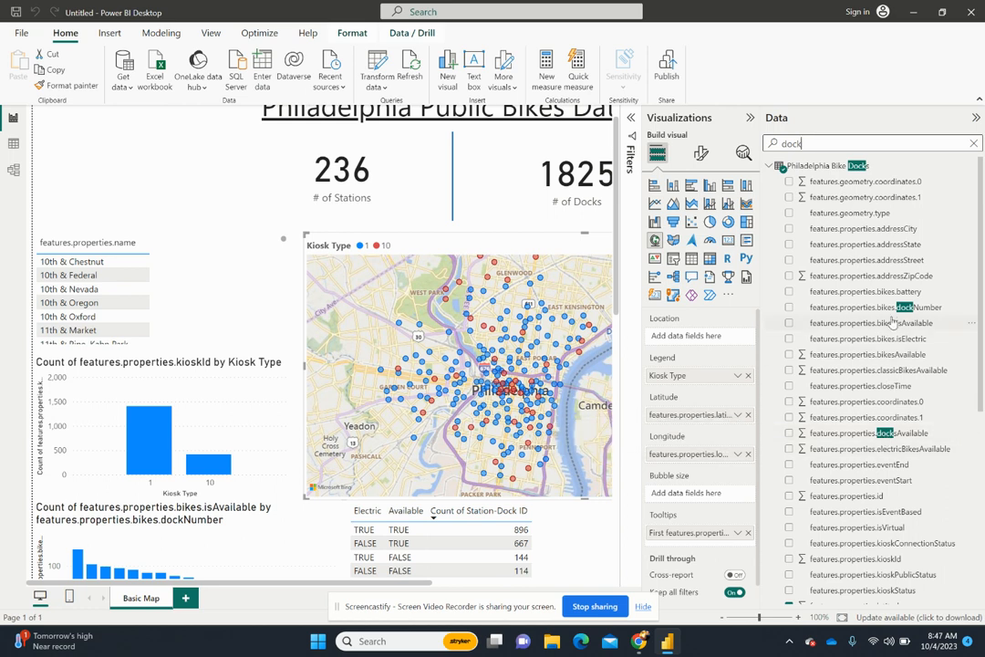
{"action": "left_click", "coordinate": [905, 308]}
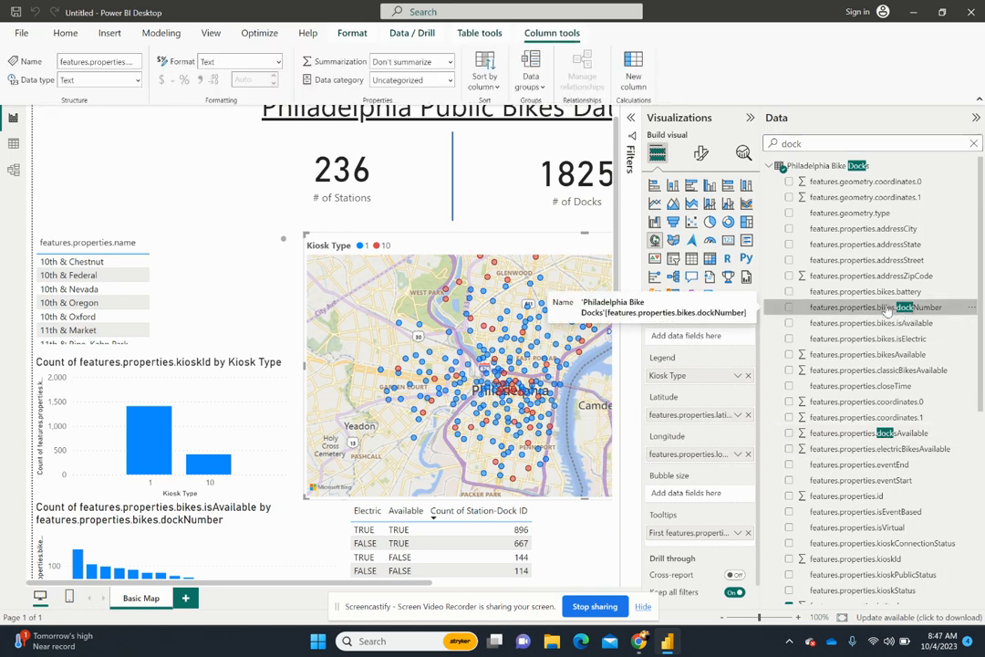
{"action": "left_click_drag", "start_coordinate": [886, 308], "coordinate": [709, 493]}
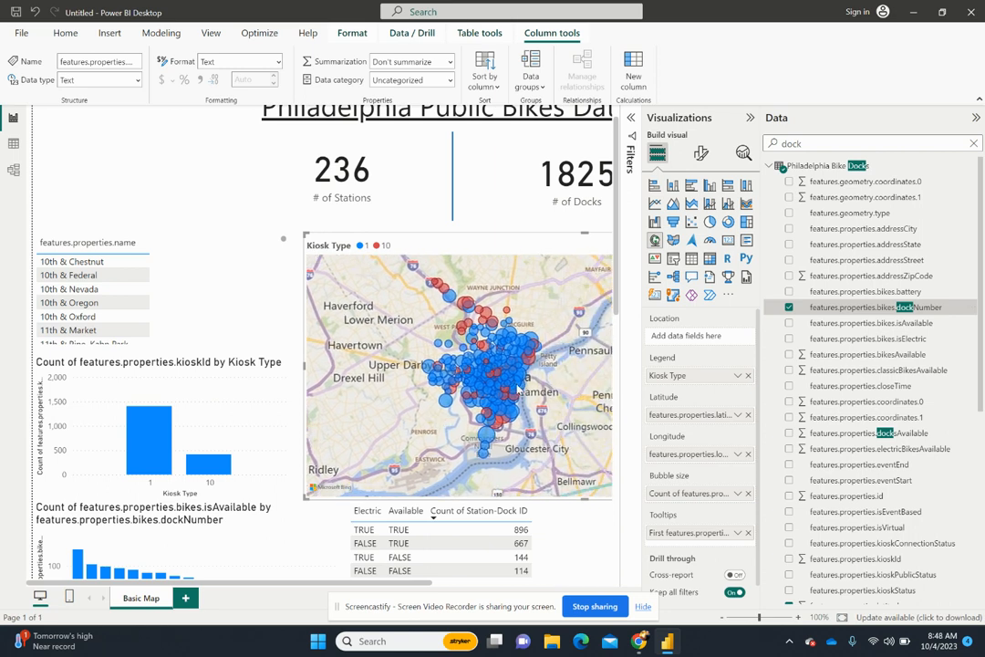
- Examine how the station bubbles vary in size across Philadelphia at wide and street-level zooms of the map
{"action": "scroll", "coordinate": [532, 382], "scroll_direction": "up", "scroll_amount": 4}
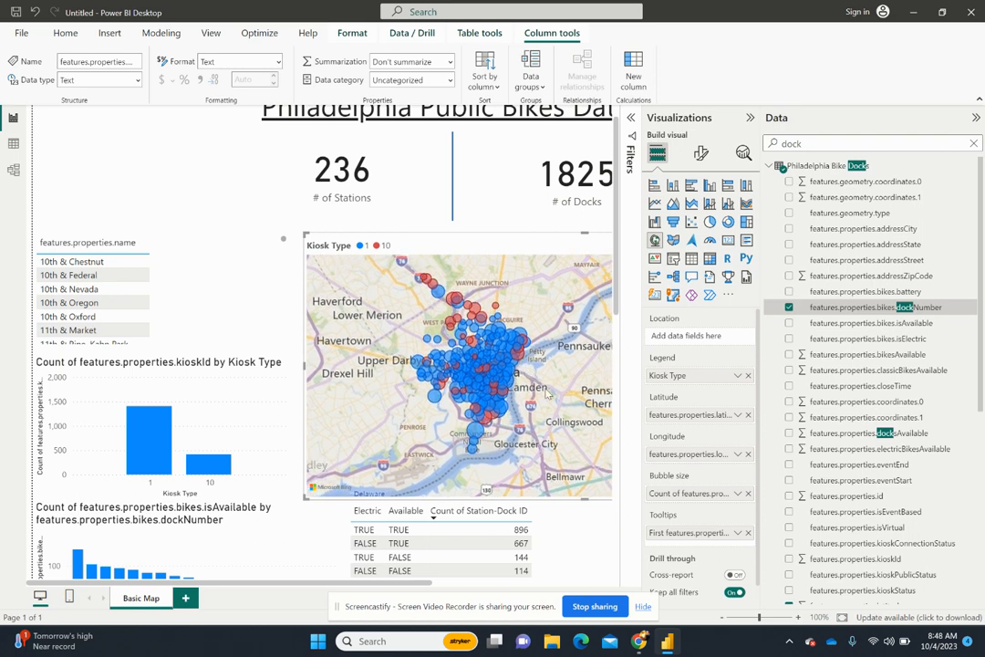
{"action": "scroll", "coordinate": [511, 396], "scroll_direction": "down", "scroll_amount": 1}
{"action": "scroll", "coordinate": [505, 388], "scroll_direction": "up", "scroll_amount": 1}
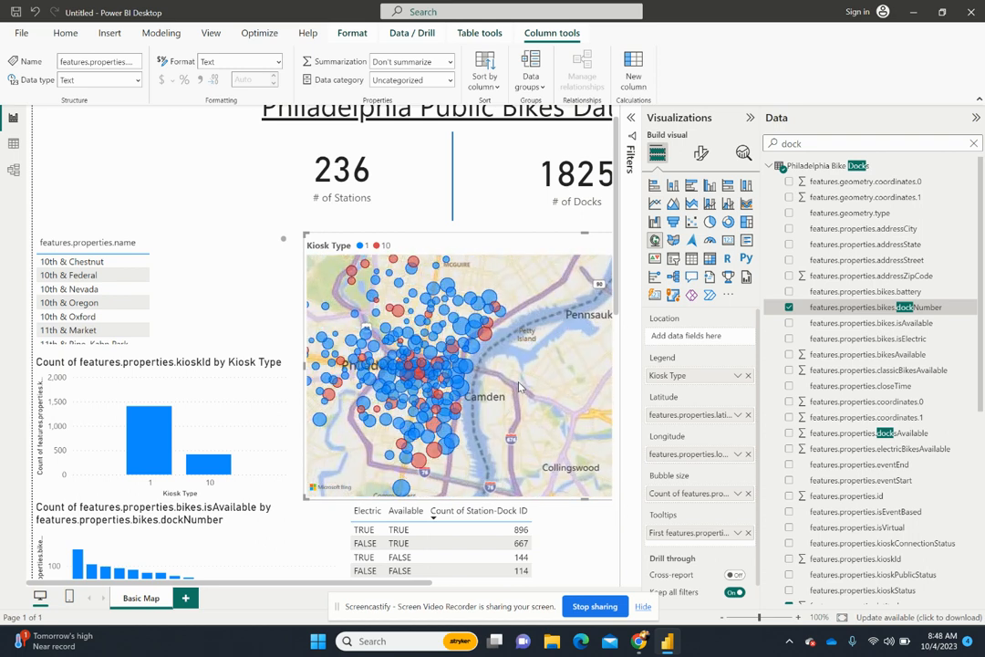
{"action": "scroll", "coordinate": [500, 388], "scroll_direction": "down", "scroll_amount": 2}
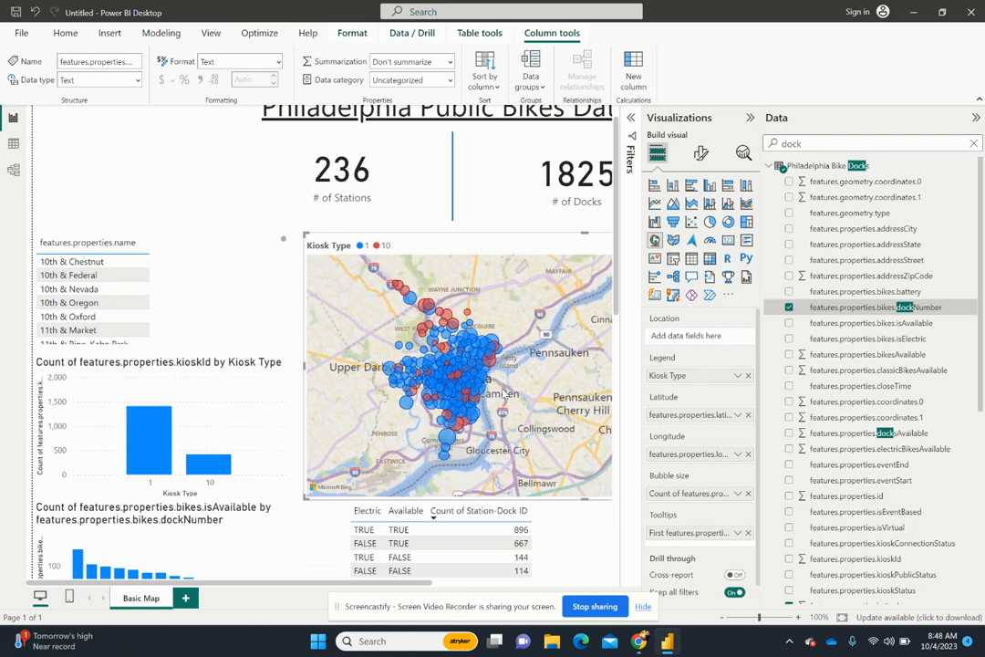
{"action": "scroll", "coordinate": [542, 398], "scroll_direction": "up", "scroll_amount": 3}
{"action": "scroll", "coordinate": [541, 398], "scroll_direction": "up", "scroll_amount": 3}
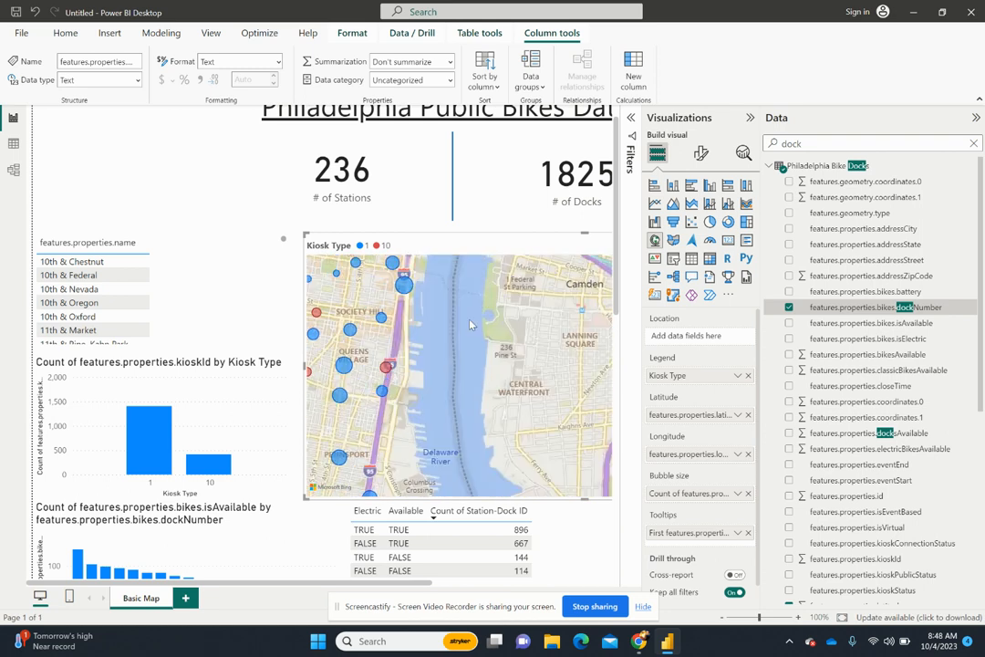
{"action": "scroll", "coordinate": [538, 415], "scroll_direction": "down", "scroll_amount": 3}
{"action": "scroll", "coordinate": [542, 399], "scroll_direction": "up", "scroll_amount": 3}
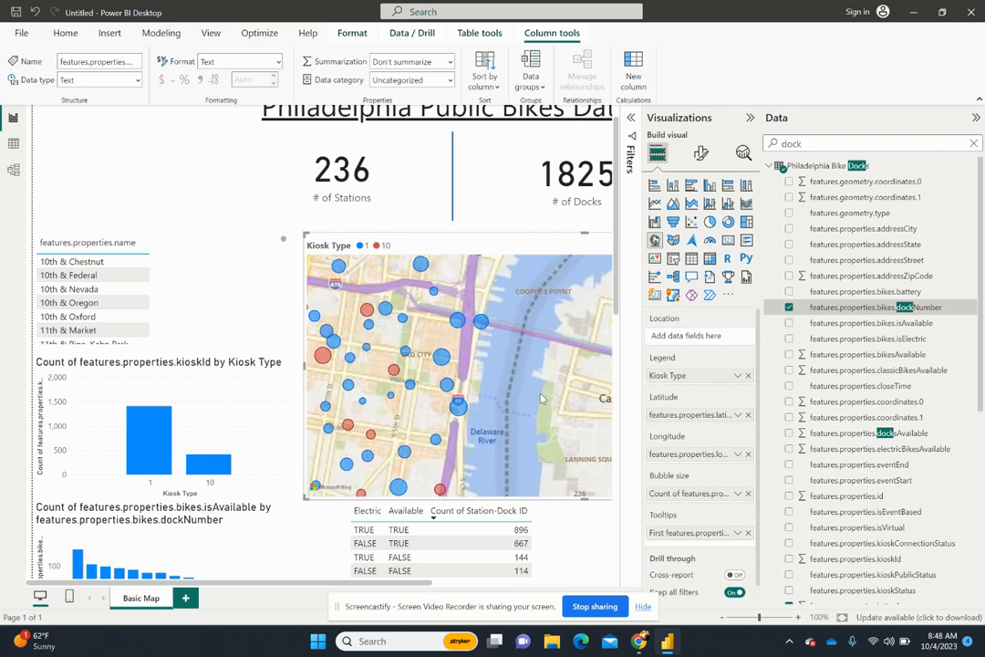
{"action": "left_click_drag", "start_coordinate": [543, 400], "coordinate": [533, 443]}
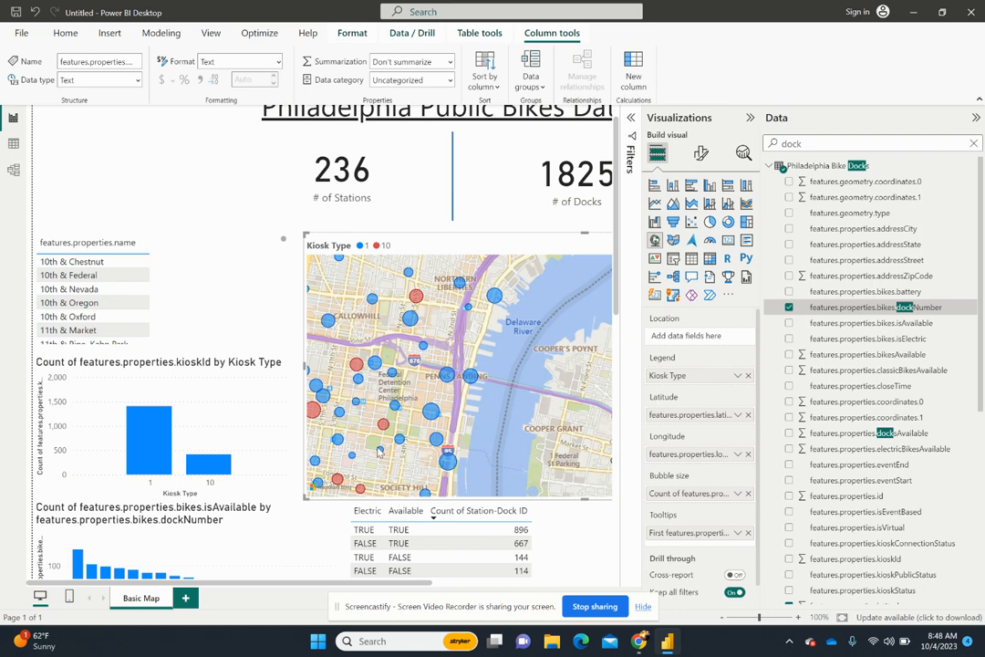
- Collapse the Visualizations pane and inspect the dock count tooltips of individual stations around central Philadelphia on the map
{"action": "left_click", "coordinate": [750, 117]}
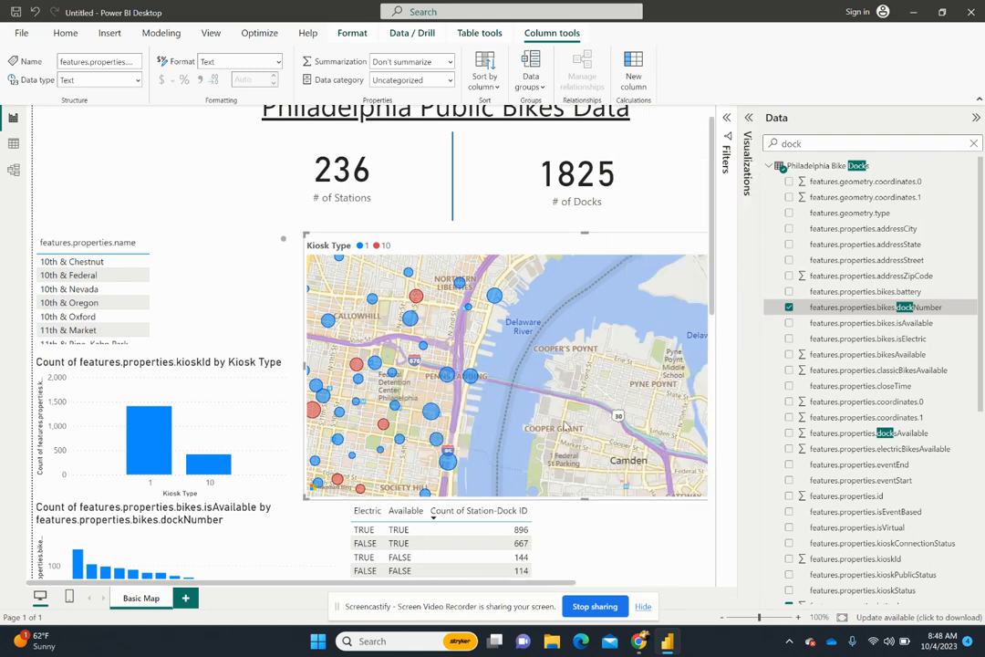
{"action": "left_click_drag", "start_coordinate": [564, 425], "coordinate": [591, 324]}
{"action": "scroll", "coordinate": [552, 401], "scroll_direction": "down", "scroll_amount": 2}
{"action": "scroll", "coordinate": [557, 369], "scroll_direction": "up", "scroll_amount": 2}
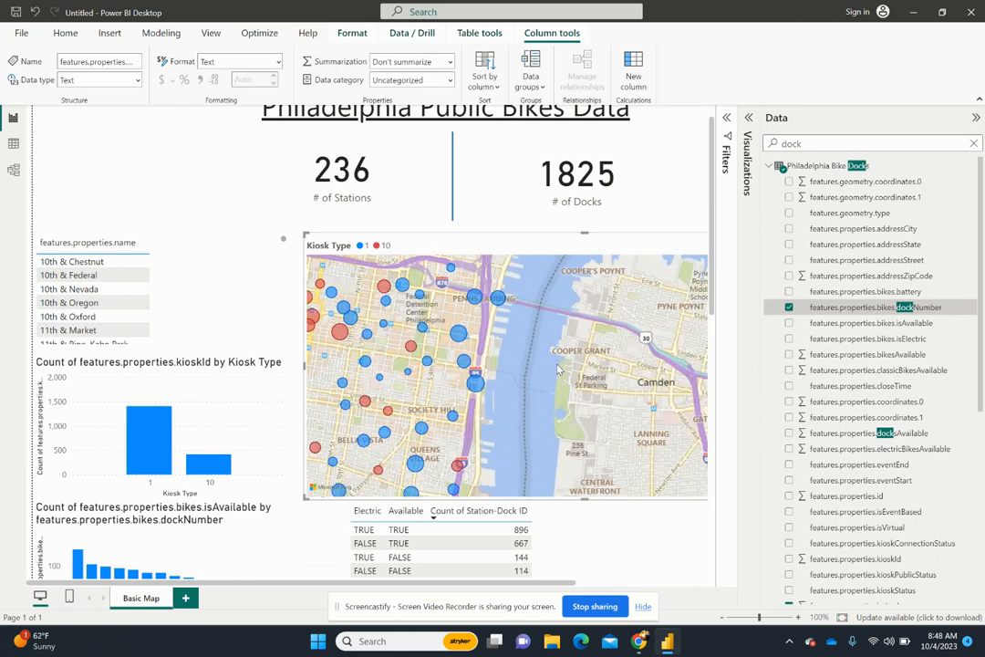
{"action": "scroll", "coordinate": [558, 368], "scroll_direction": "down", "scroll_amount": 2}
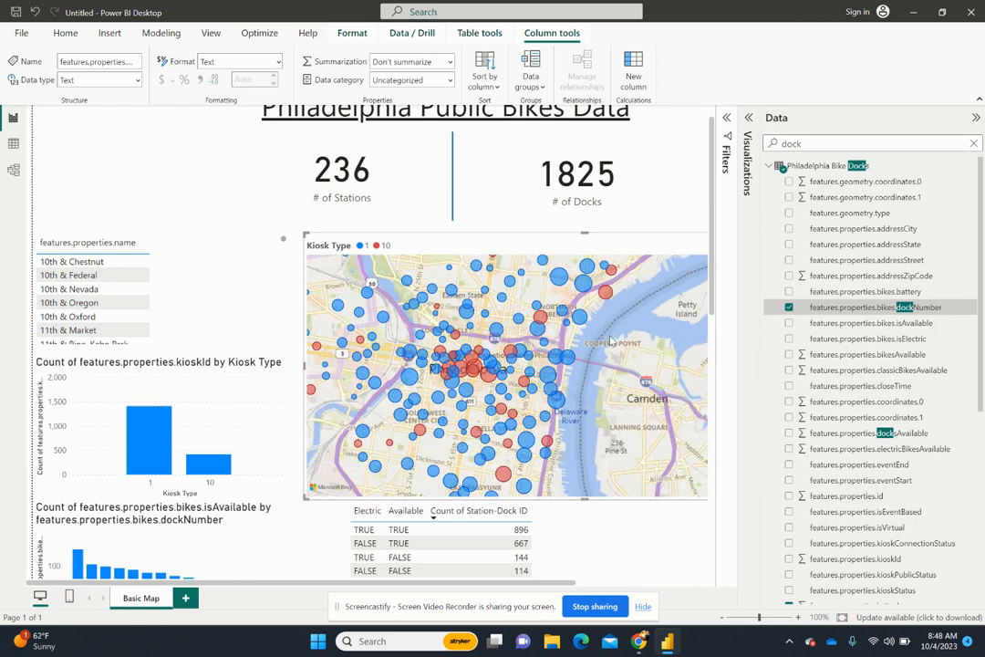
{"action": "left_click_drag", "start_coordinate": [611, 340], "coordinate": [548, 392]}
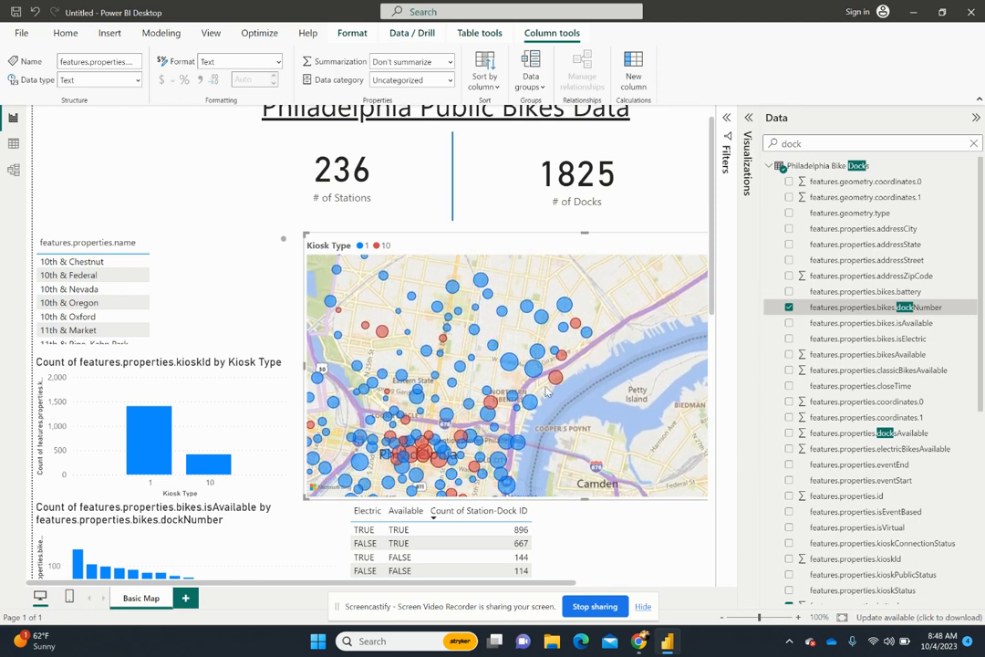
{"action": "mouse_move", "coordinate": [513, 361]}
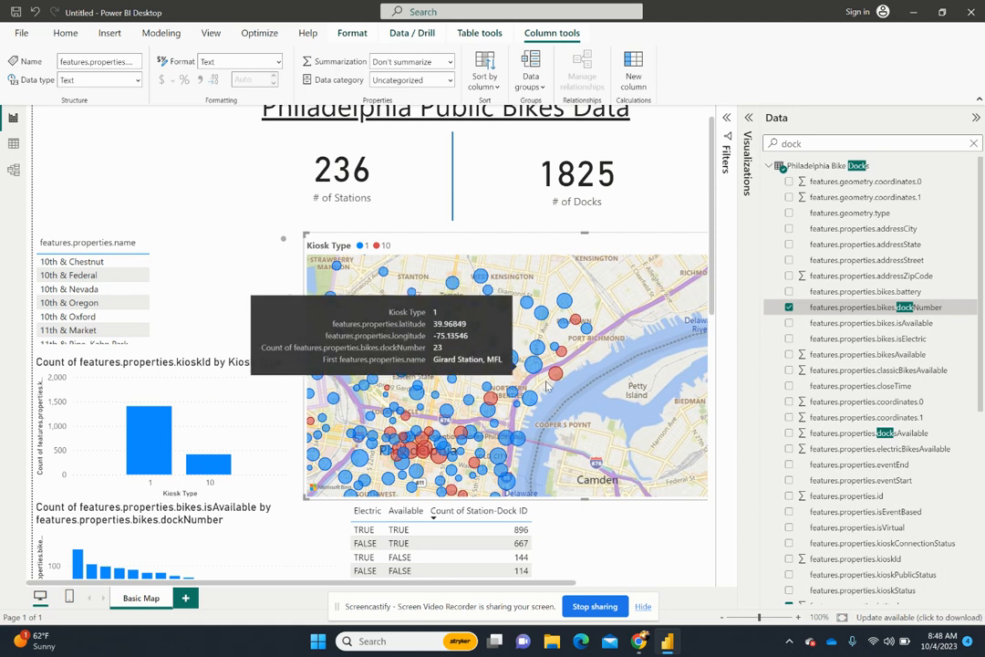
{"action": "left_click_drag", "start_coordinate": [580, 455], "coordinate": [573, 383]}
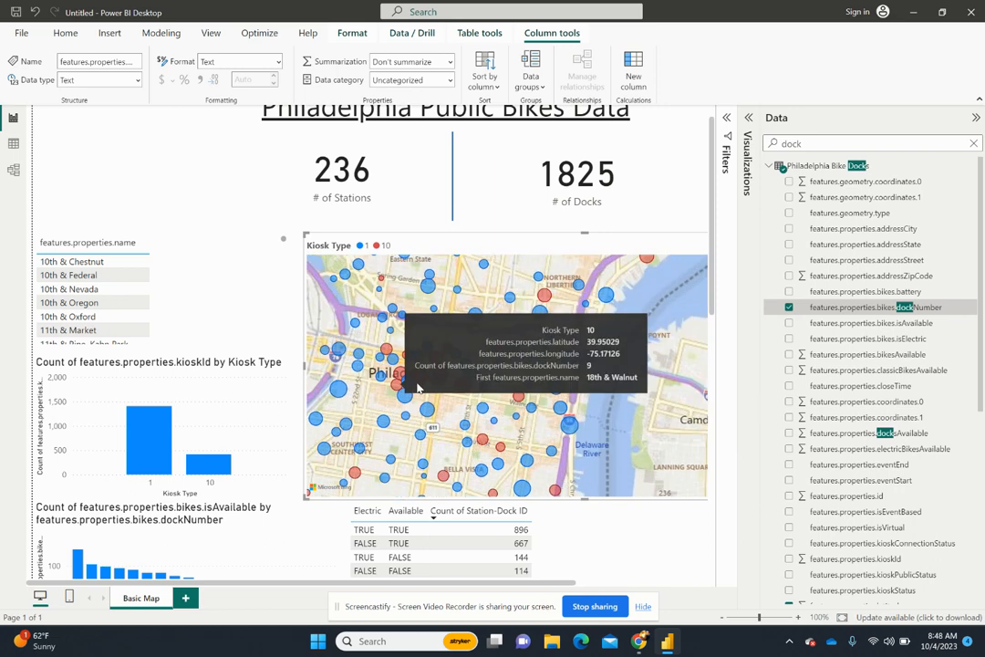
{"action": "scroll", "coordinate": [553, 458], "scroll_direction": "up", "scroll_amount": 2}
{"action": "scroll", "coordinate": [453, 395], "scroll_direction": "up", "scroll_amount": 2}
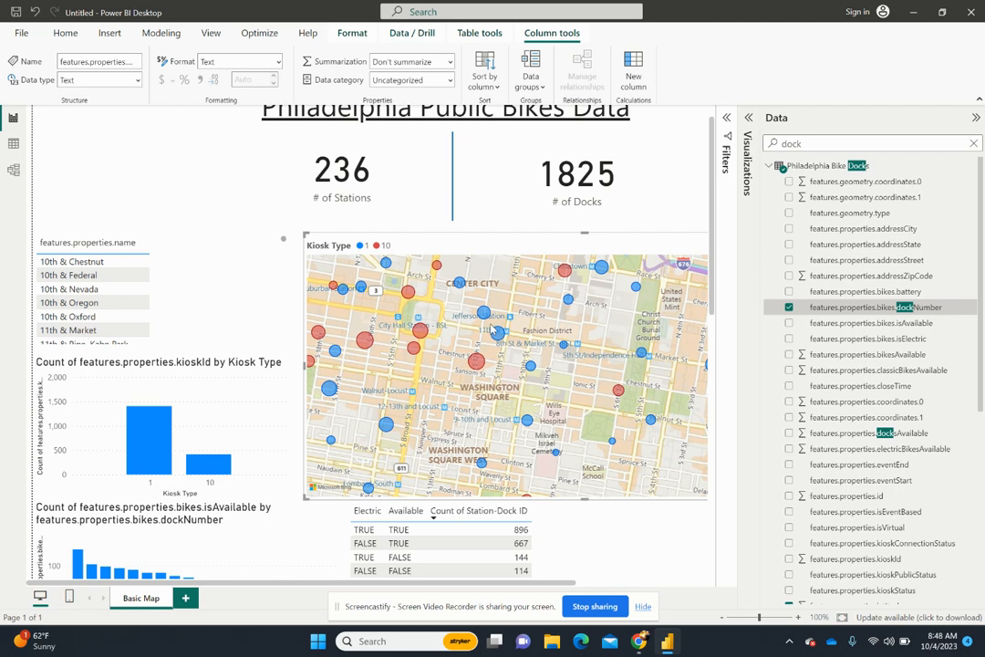
- Examine the spread of the dock-sized station bubbles across Philadelphia at city-wide and regional zooms of the map
{"action": "scroll", "coordinate": [498, 334], "scroll_direction": "down", "scroll_amount": 3}
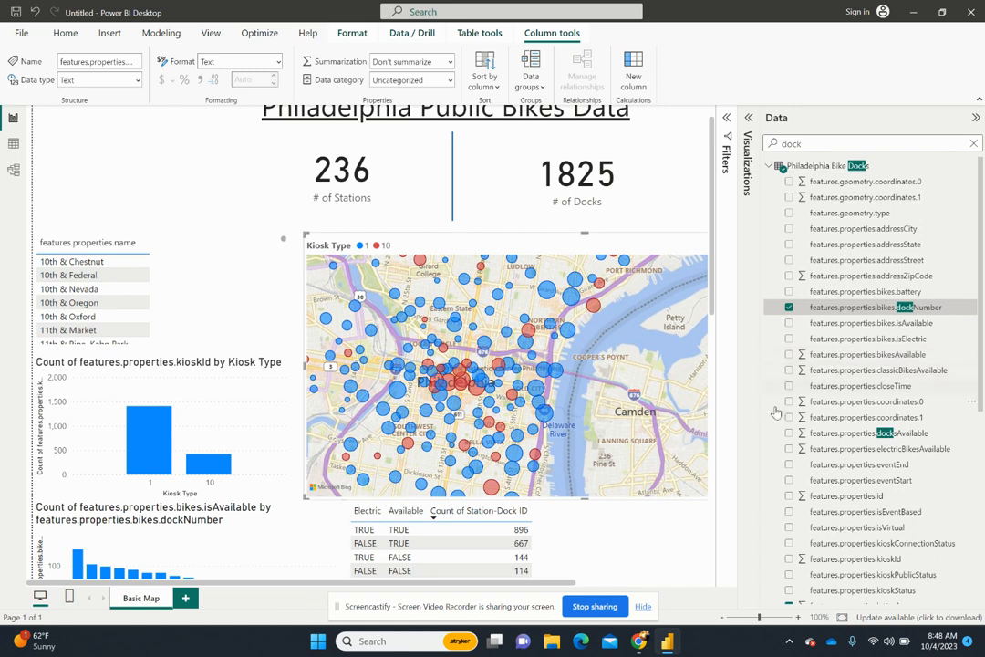
{"action": "left_click_drag", "start_coordinate": [598, 411], "coordinate": [635, 386]}
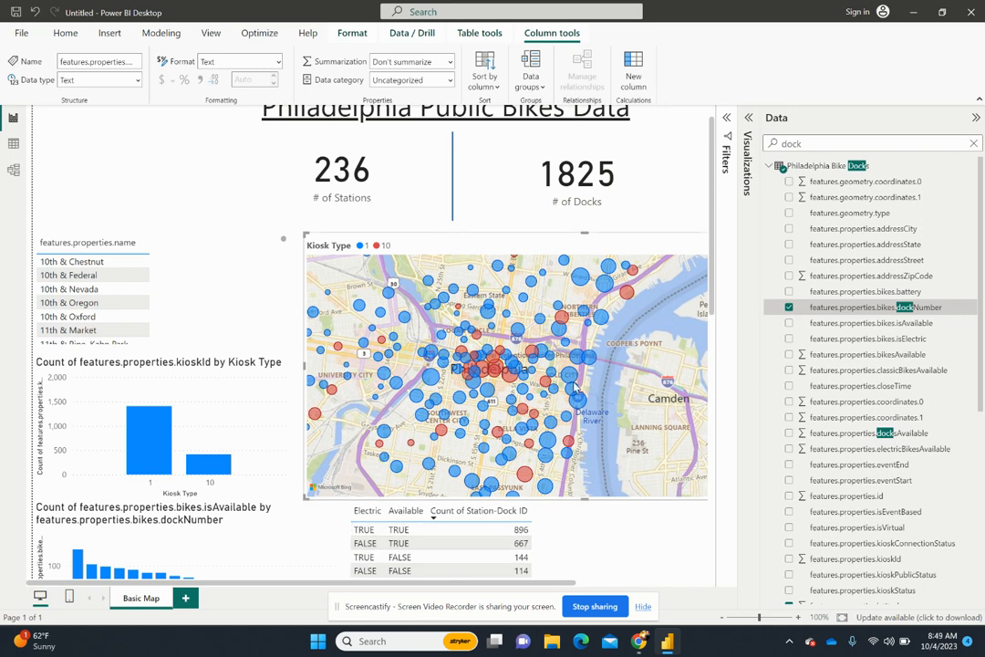
{"action": "scroll", "coordinate": [609, 380], "scroll_direction": "down", "scroll_amount": 2}
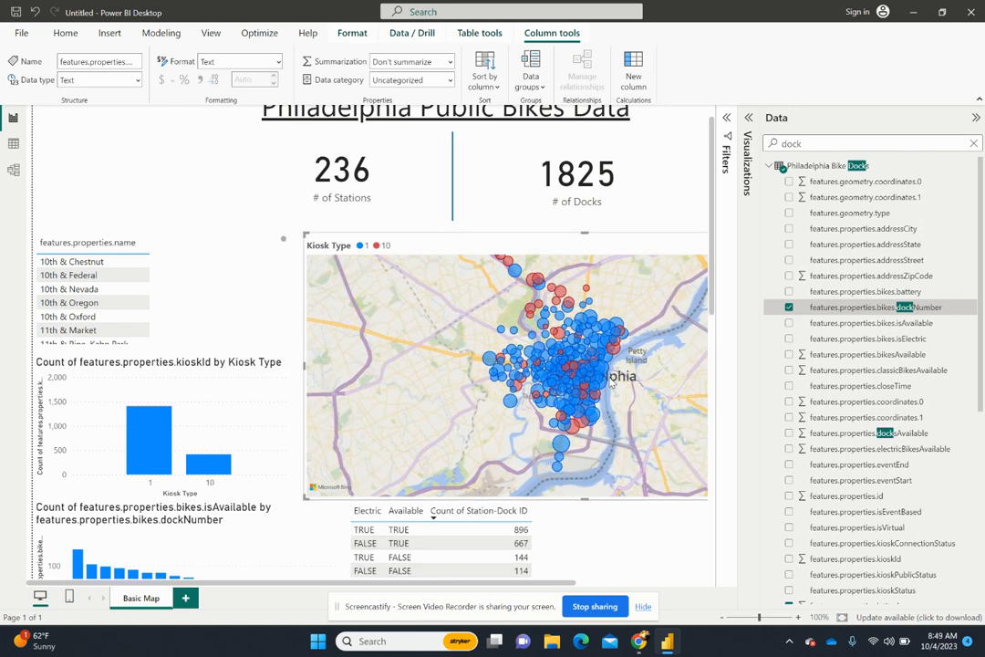
{"action": "scroll", "coordinate": [611, 383], "scroll_direction": "up", "scroll_amount": 2}
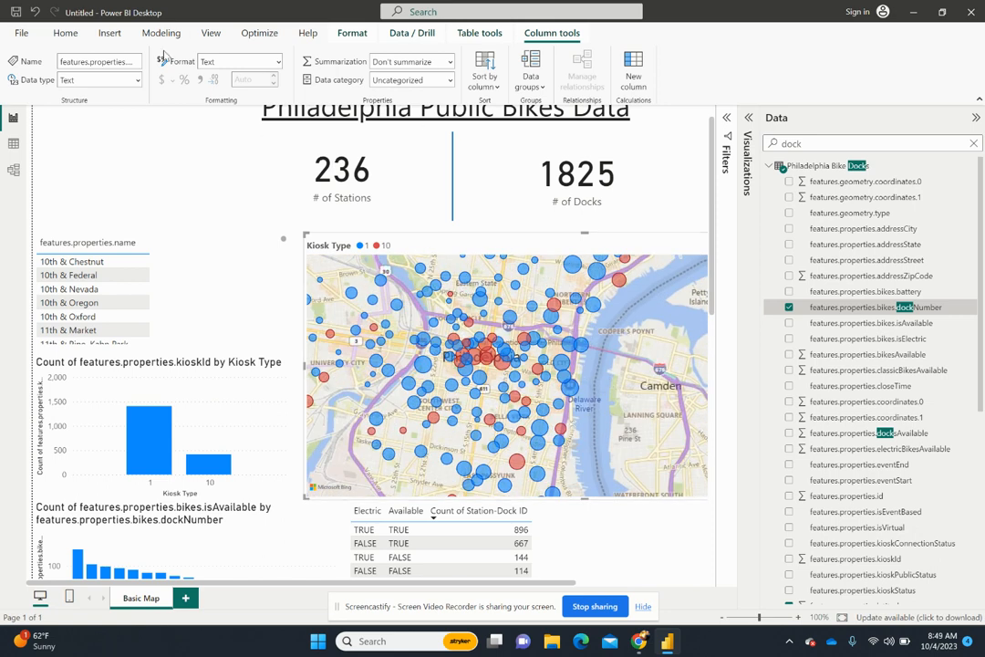
- Open the Philadelphia Bike Docks query in the Power Query Editor and refresh its data preview
{"action": "left_click", "coordinate": [64, 35]}
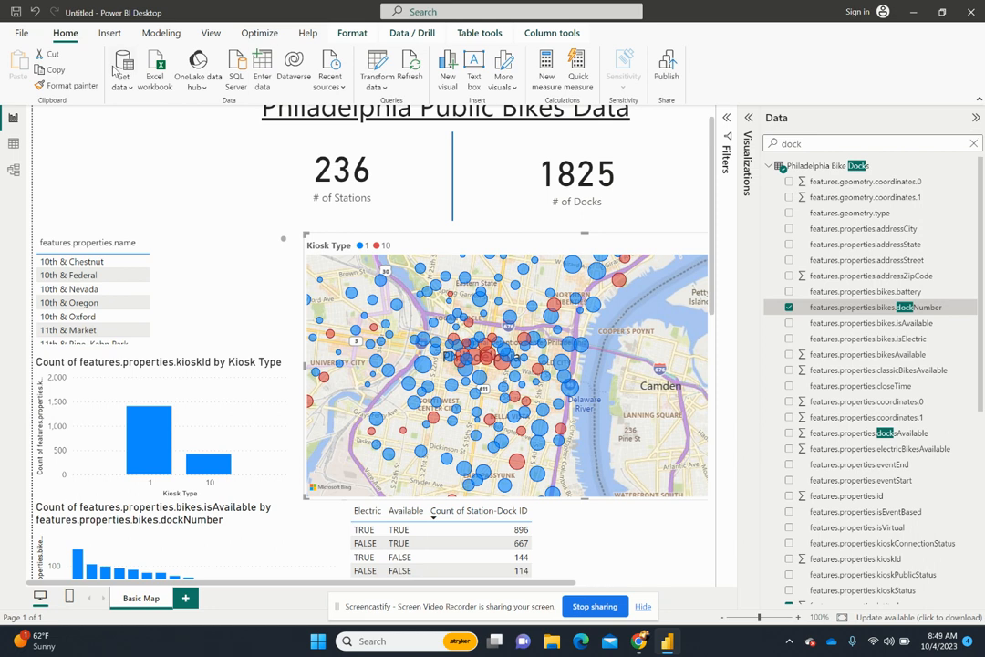
{"action": "right_click", "coordinate": [855, 165]}
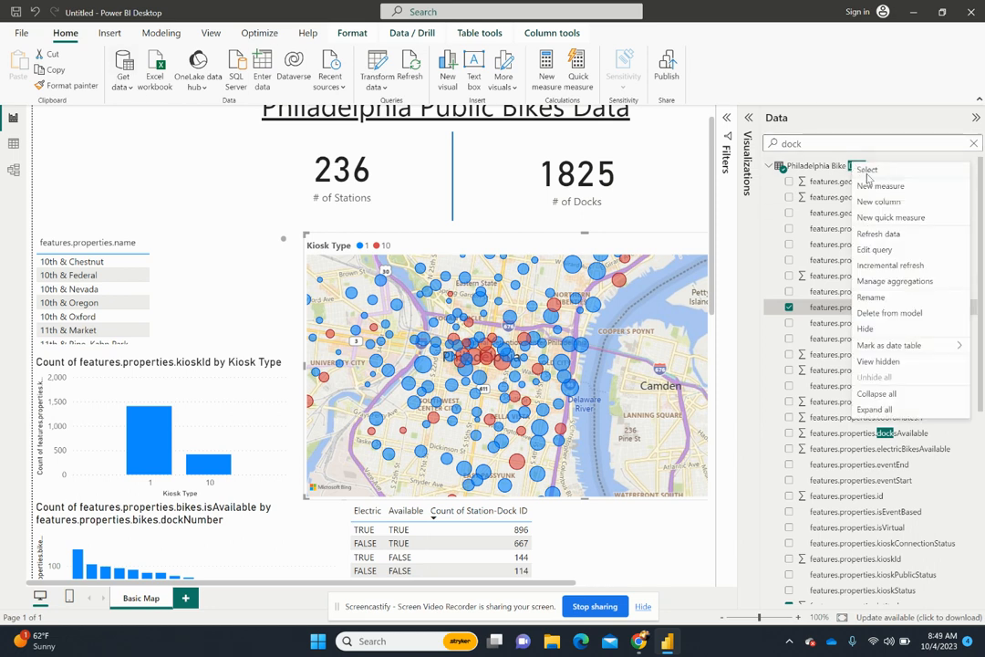
{"action": "left_click", "coordinate": [893, 249]}
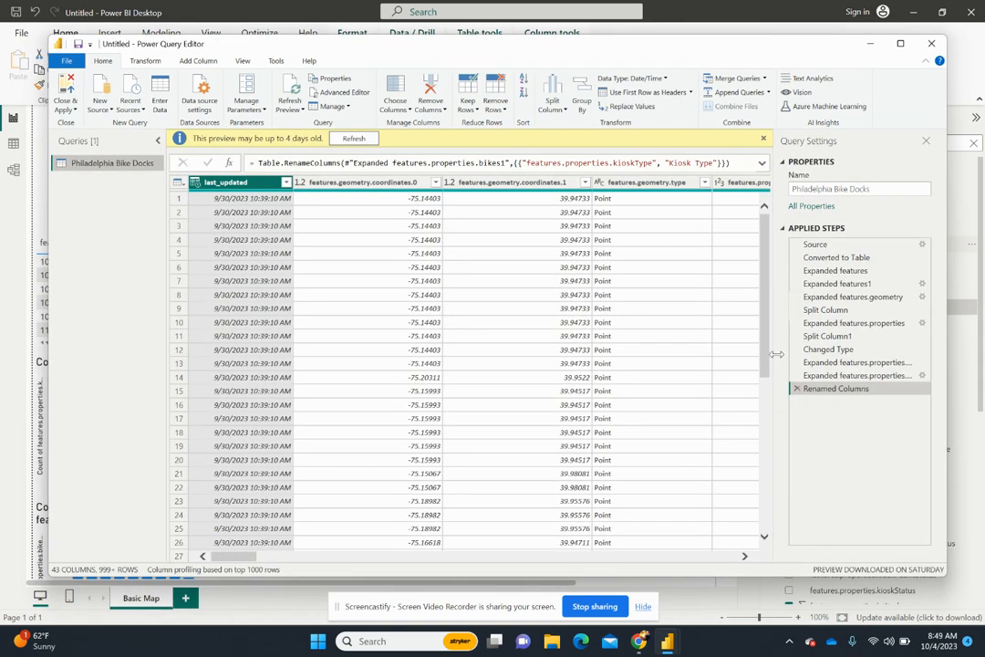
{"action": "left_click_drag", "start_coordinate": [239, 562], "coordinate": [219, 560]}
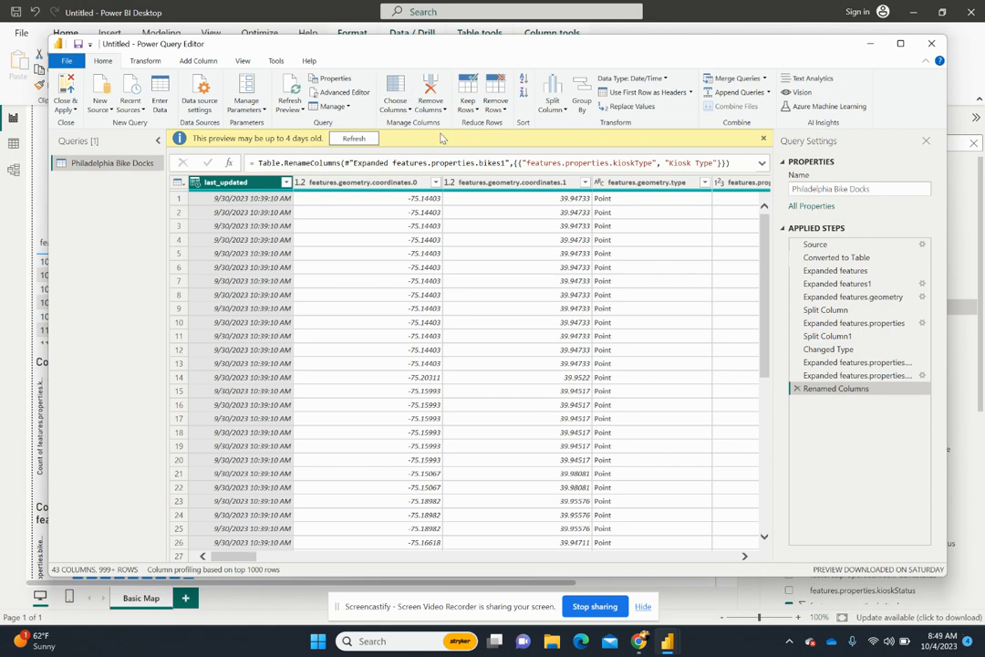
{"action": "left_click", "coordinate": [291, 91]}
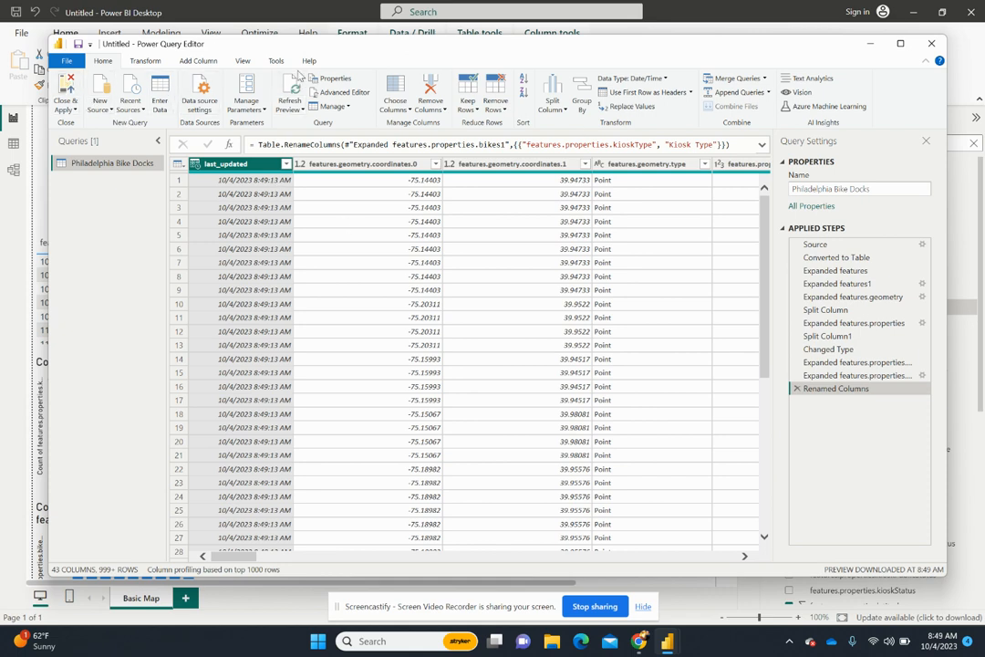
- Close the Power Query Editor with its changes applied and refresh the report's data
{"action": "left_click", "coordinate": [293, 89]}
{"action": "left_click", "coordinate": [294, 87]}
{"action": "left_click", "coordinate": [80, 82]}
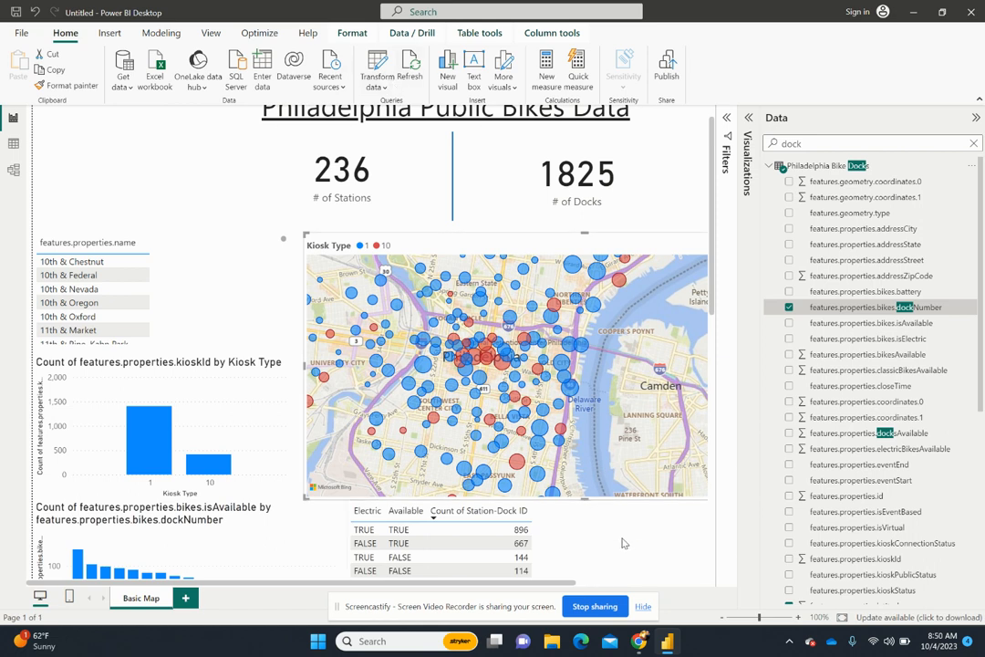
{"action": "left_click", "coordinate": [583, 543]}
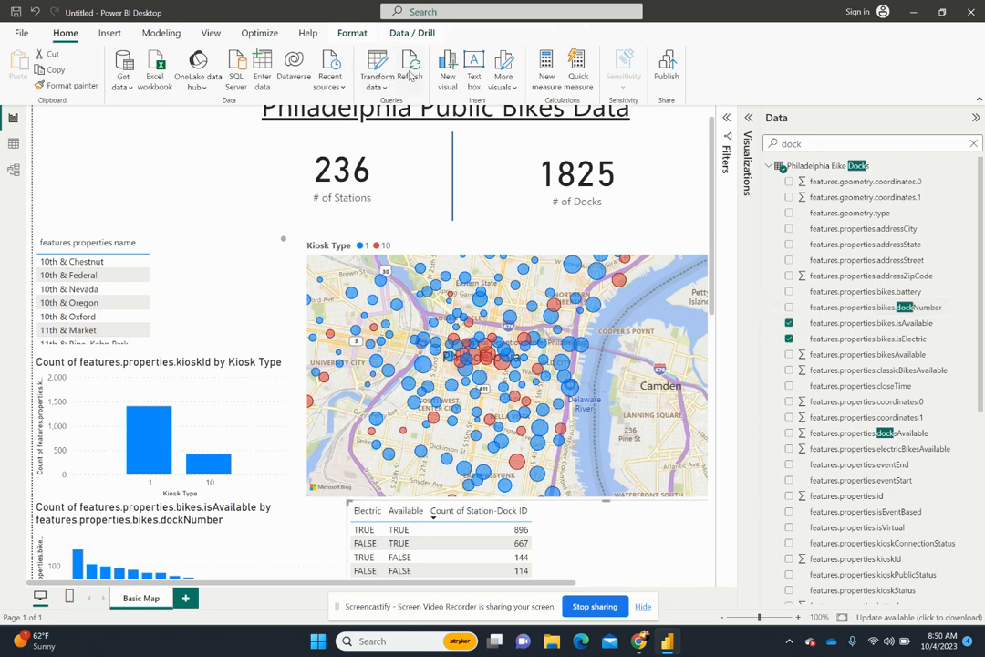
{"action": "left_click", "coordinate": [410, 78]}
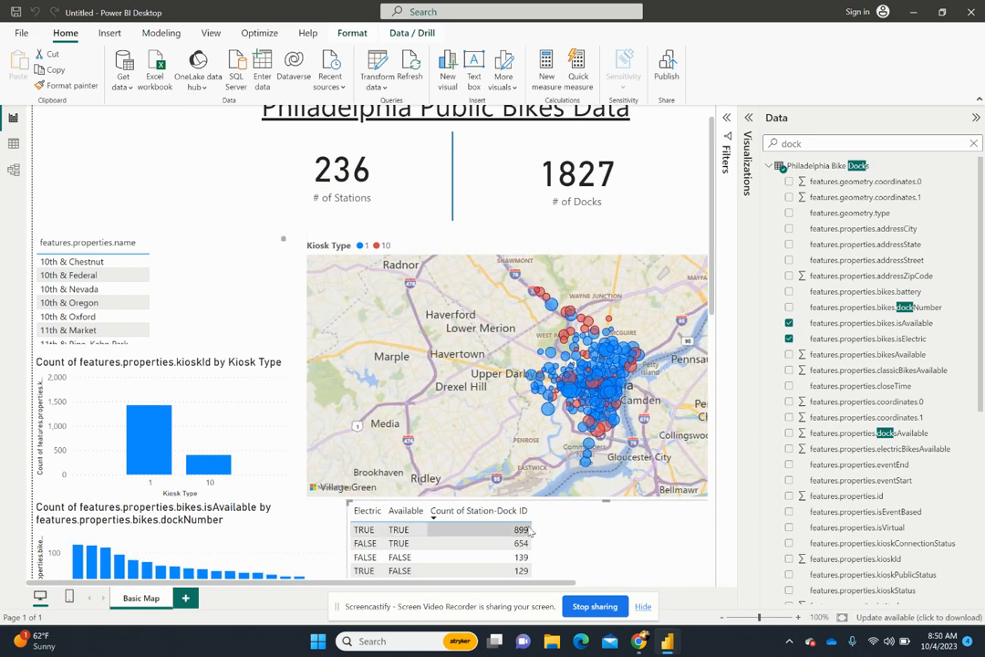
- Search the fields for "last" and add last_updated as a new table above the list of station names
{"action": "double_click", "coordinate": [815, 143]}
{"action": "key", "text": "BackSpace"}
{"action": "type", "text": "last update"}
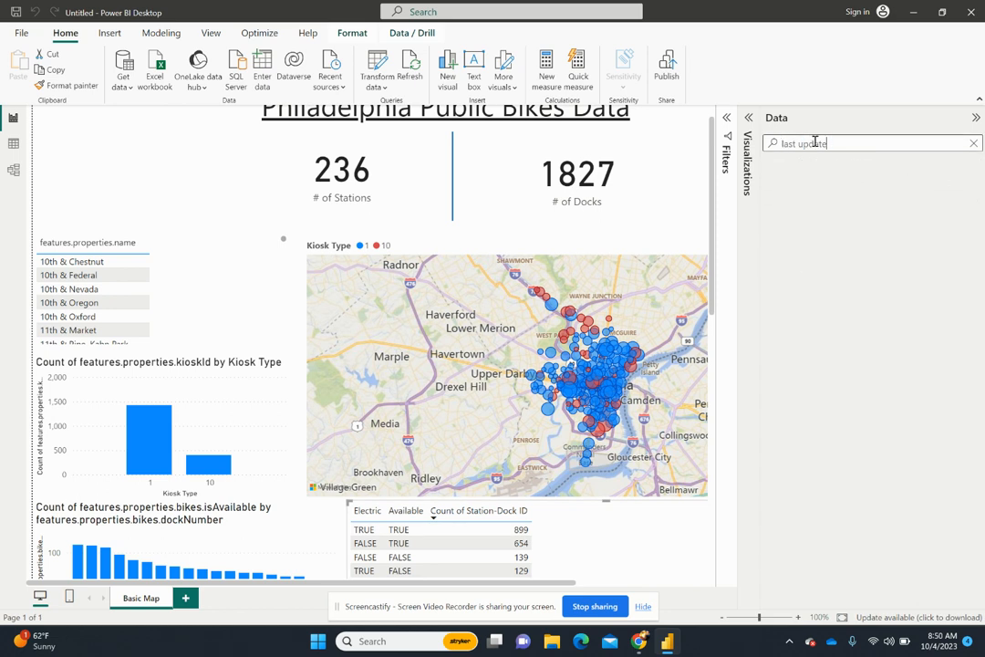
{"action": "key", "text": "BackSpace"}
{"action": "key", "text": "BackSpace"}
{"action": "key", "text": "BackSpace"}
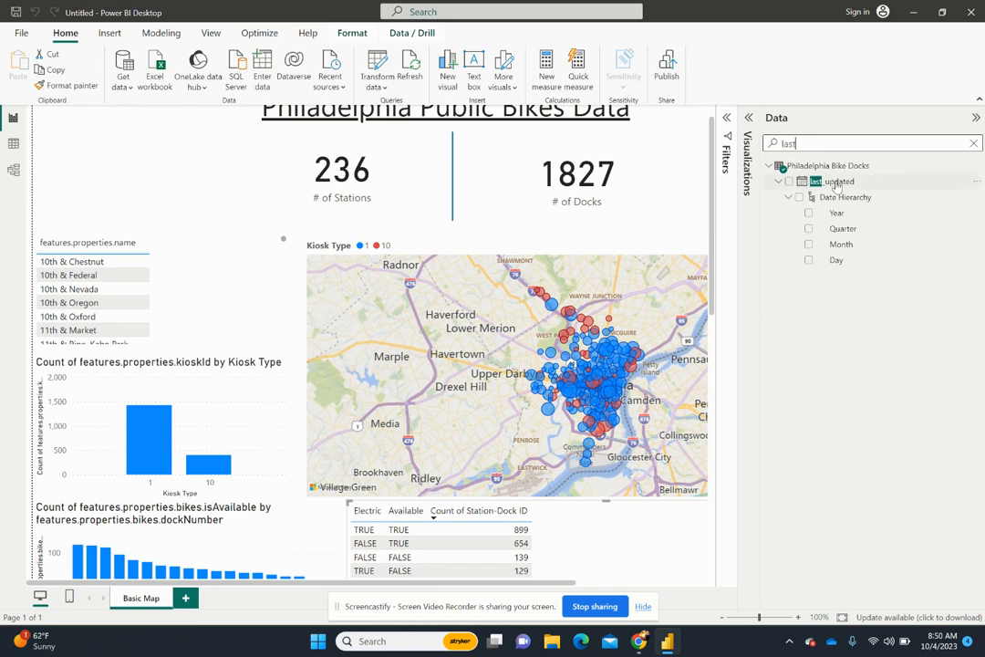
{"action": "left_click_drag", "start_coordinate": [833, 182], "coordinate": [115, 143]}
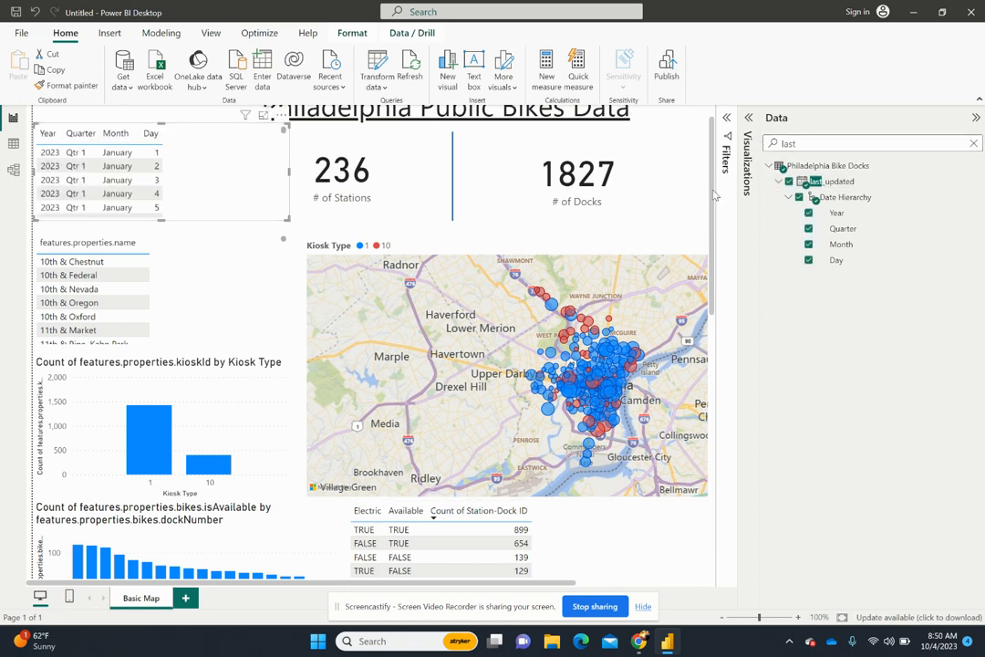
- Show the plain last_updated value instead of the Date Hierarchy and shrink the table to fit its content
{"action": "left_click_drag", "start_coordinate": [711, 194], "coordinate": [715, 163]}
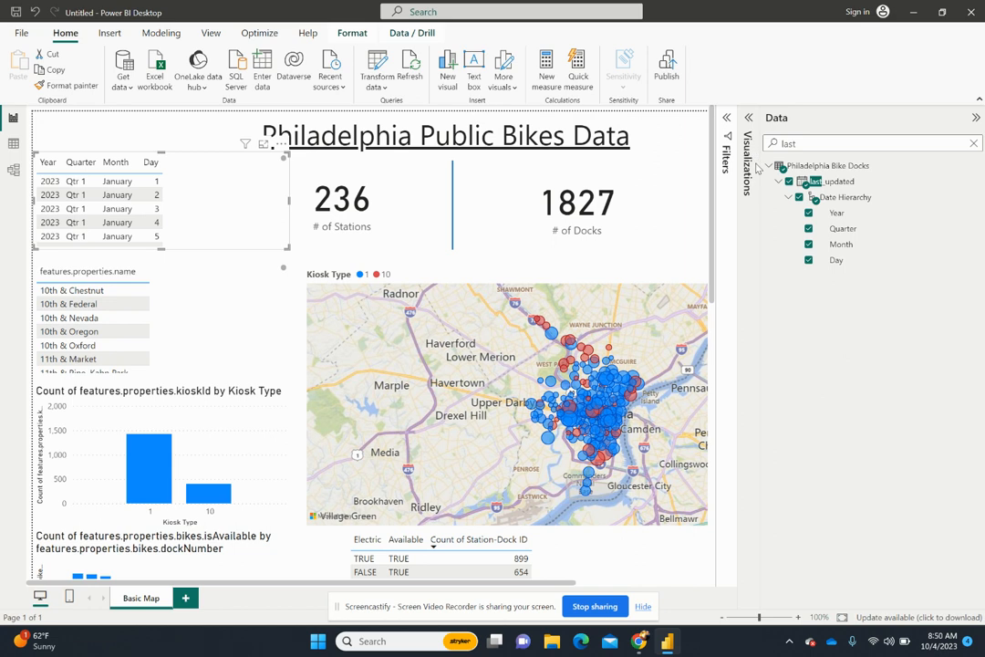
{"action": "left_click", "coordinate": [747, 118]}
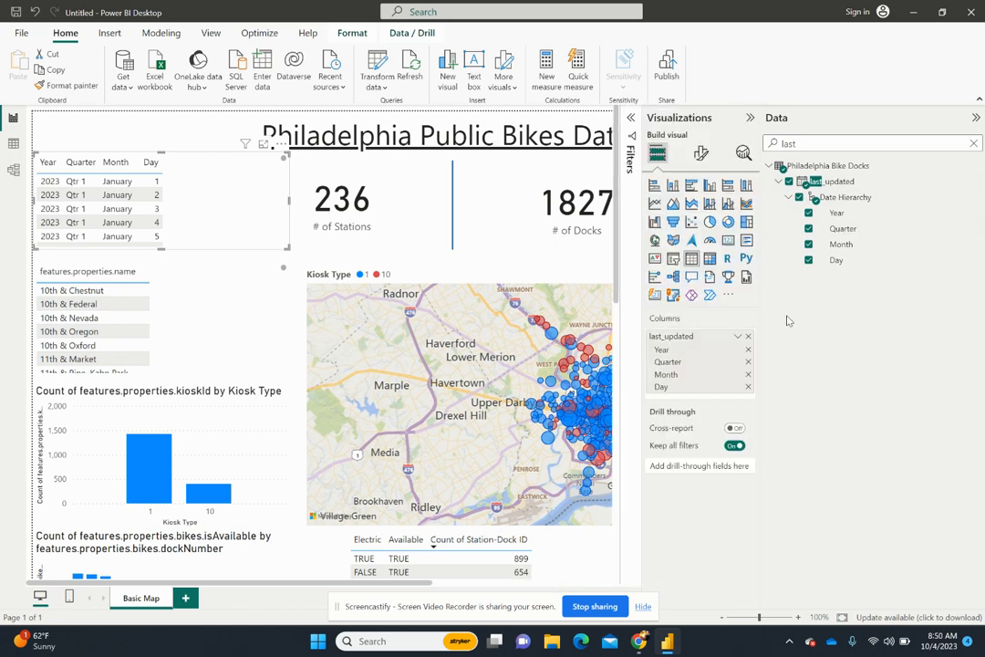
{"action": "left_click", "coordinate": [738, 336]}
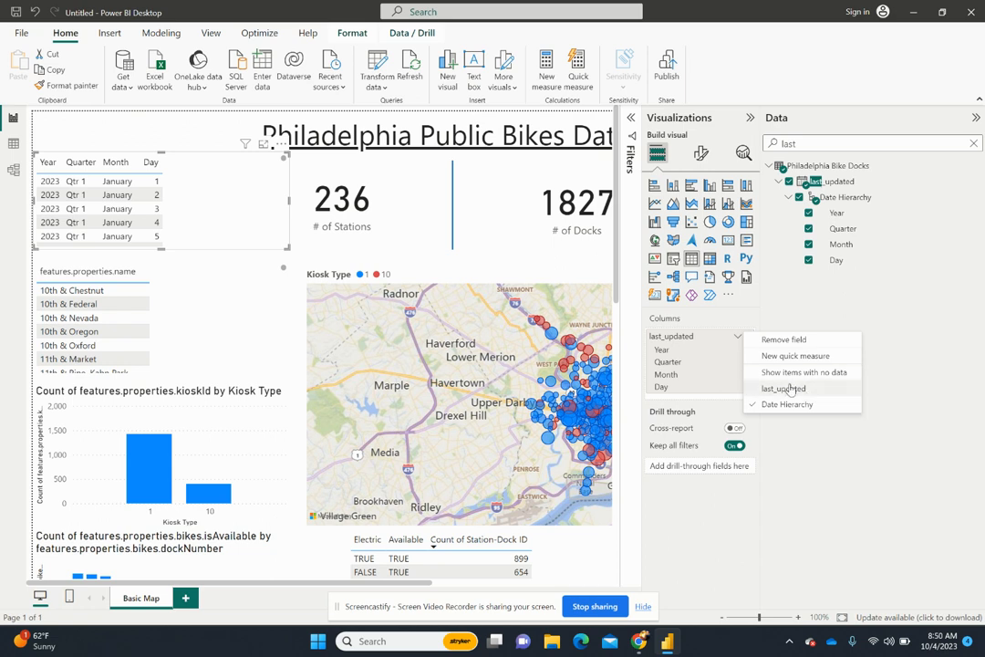
{"action": "left_click", "coordinate": [802, 390]}
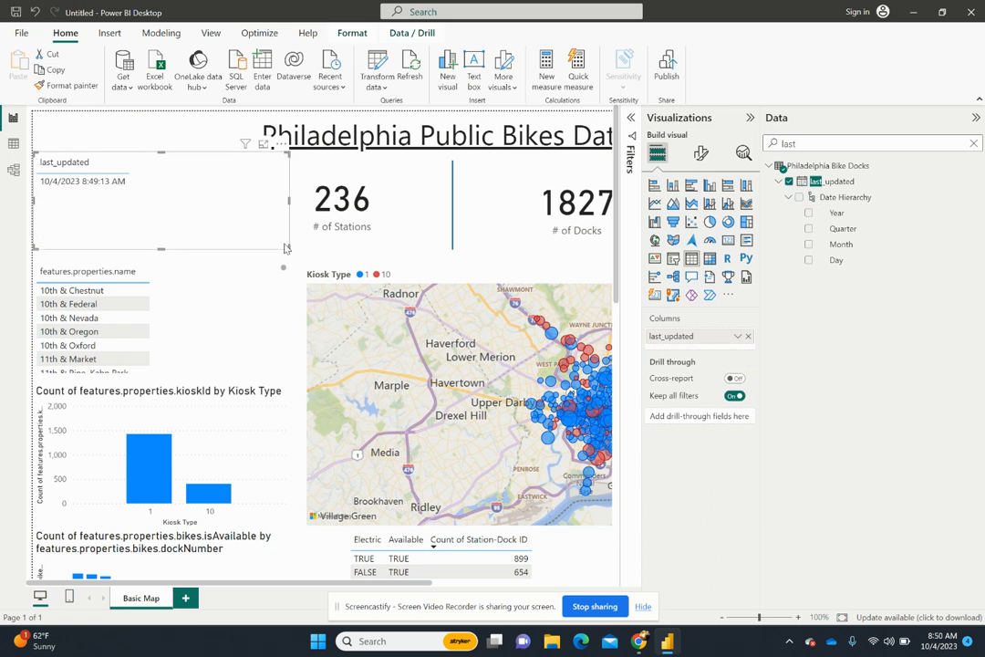
{"action": "left_click_drag", "start_coordinate": [289, 248], "coordinate": [146, 199]}
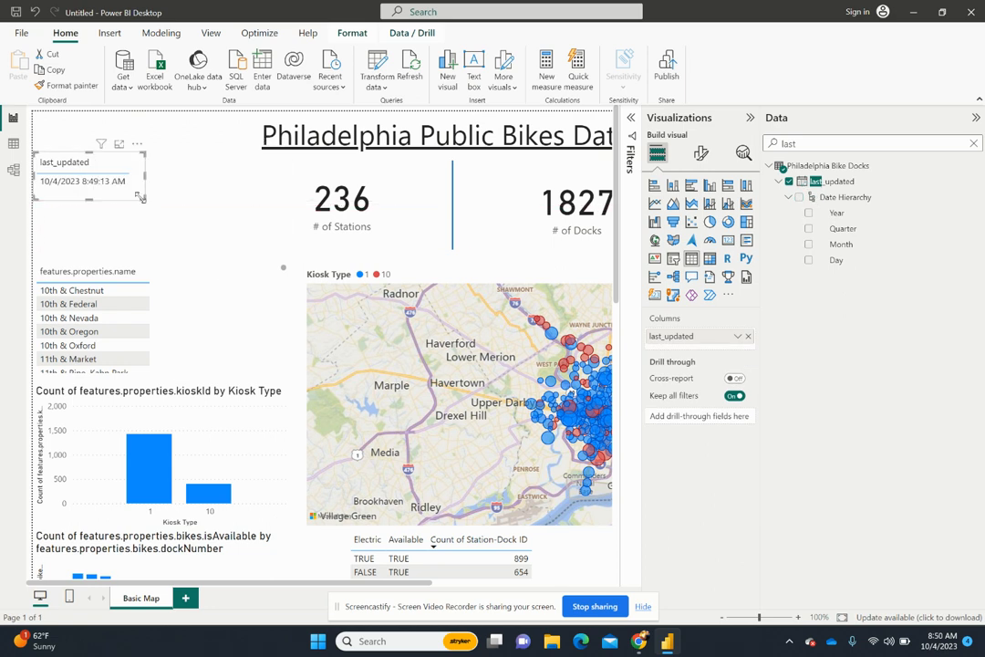
- Rename the last_updated column in the new table as "Last Updated"
{"action": "double_click", "coordinate": [678, 336]}
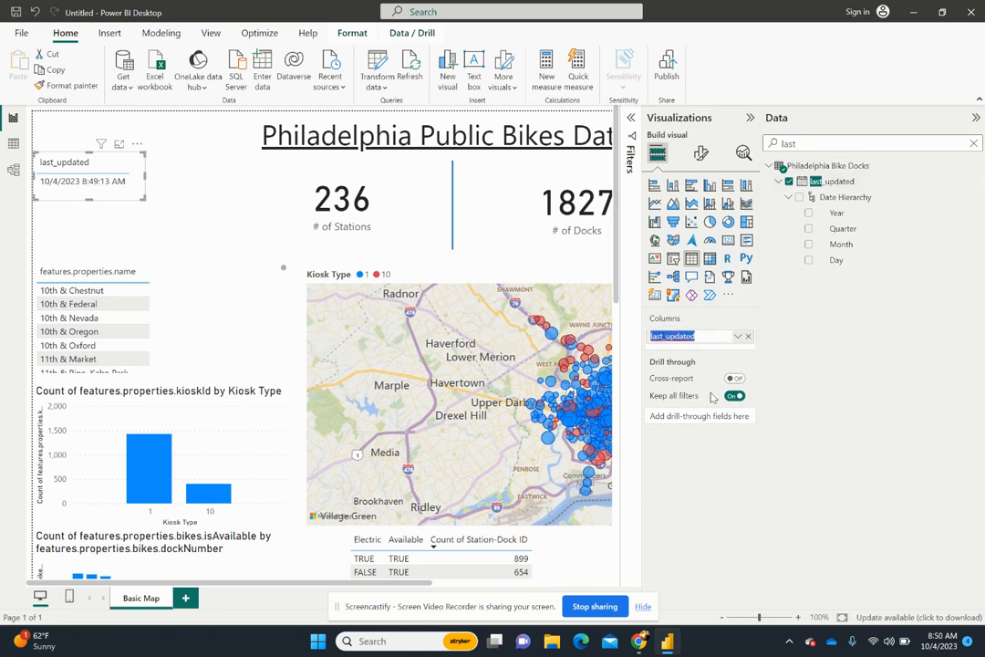
{"action": "type", "text": "L"}
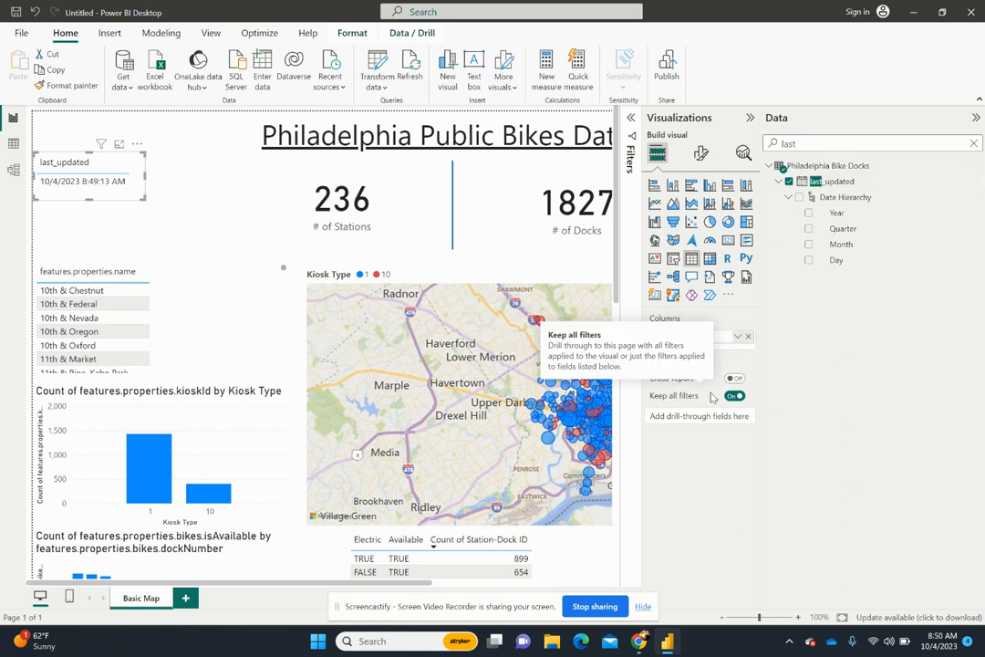
{"action": "key", "text": "Return"}
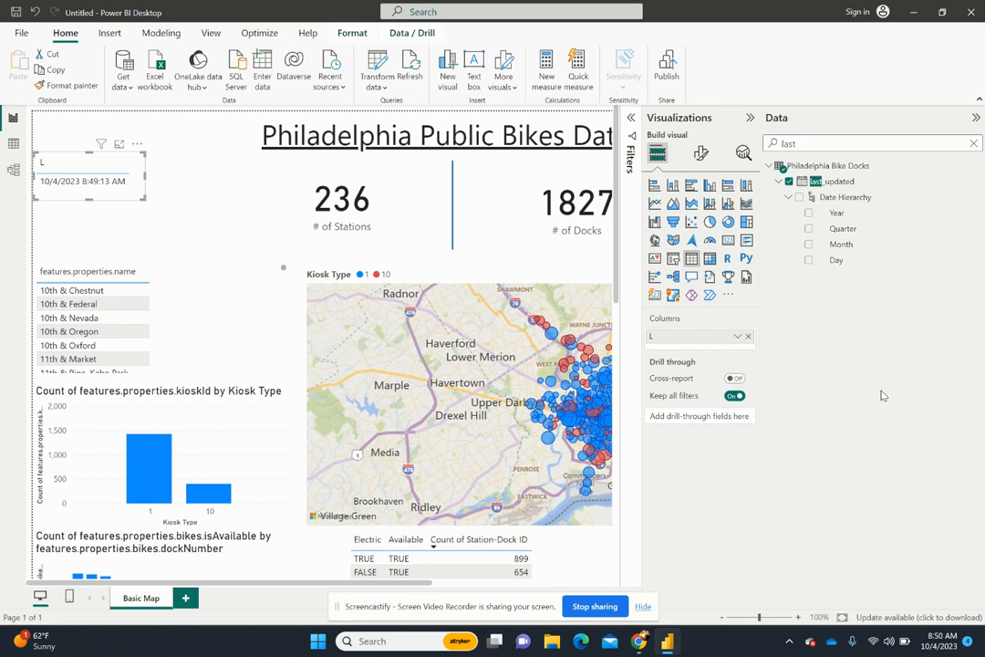
{"action": "double_click", "coordinate": [671, 336]}
{"action": "type", "text": "Last Updated"}
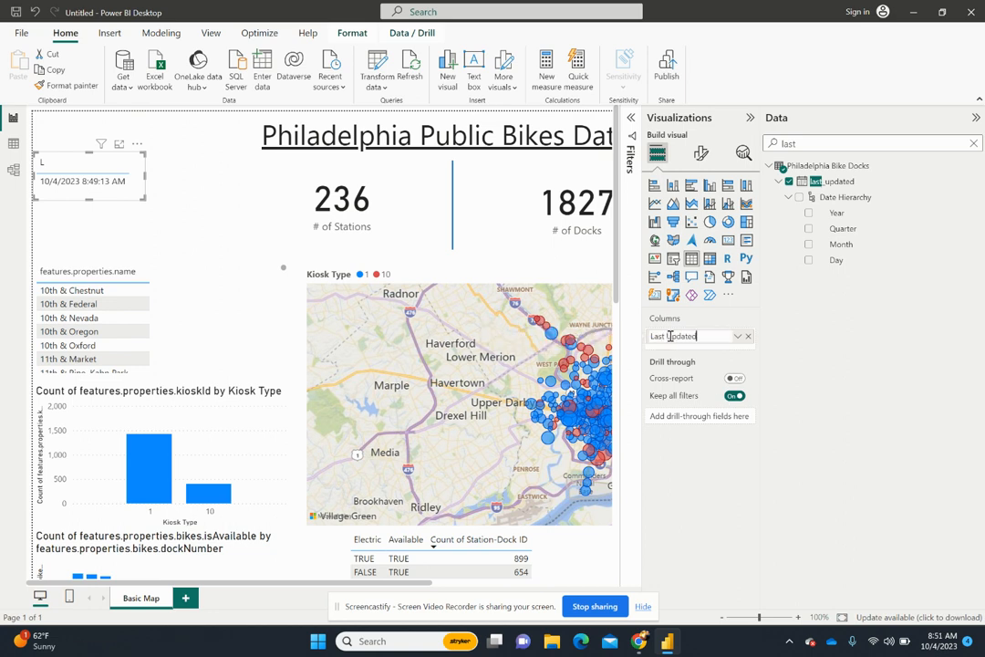
{"action": "key", "text": "Return"}
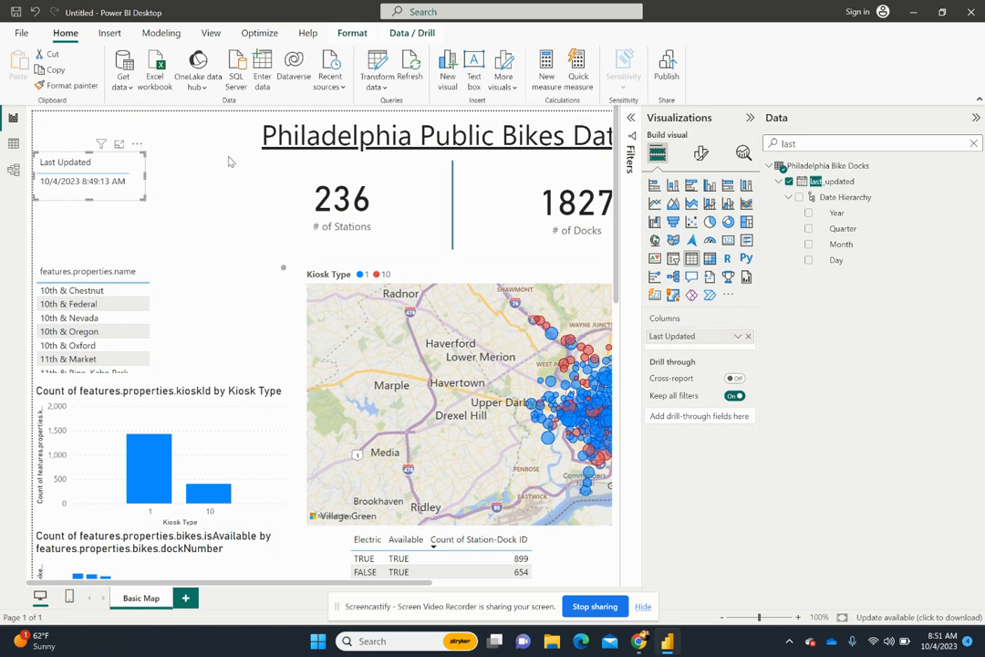
- Widen the Last Updated table, move it to the top-left corner of the report page and make it slightly taller
{"action": "left_click_drag", "start_coordinate": [128, 168], "coordinate": [178, 179]}
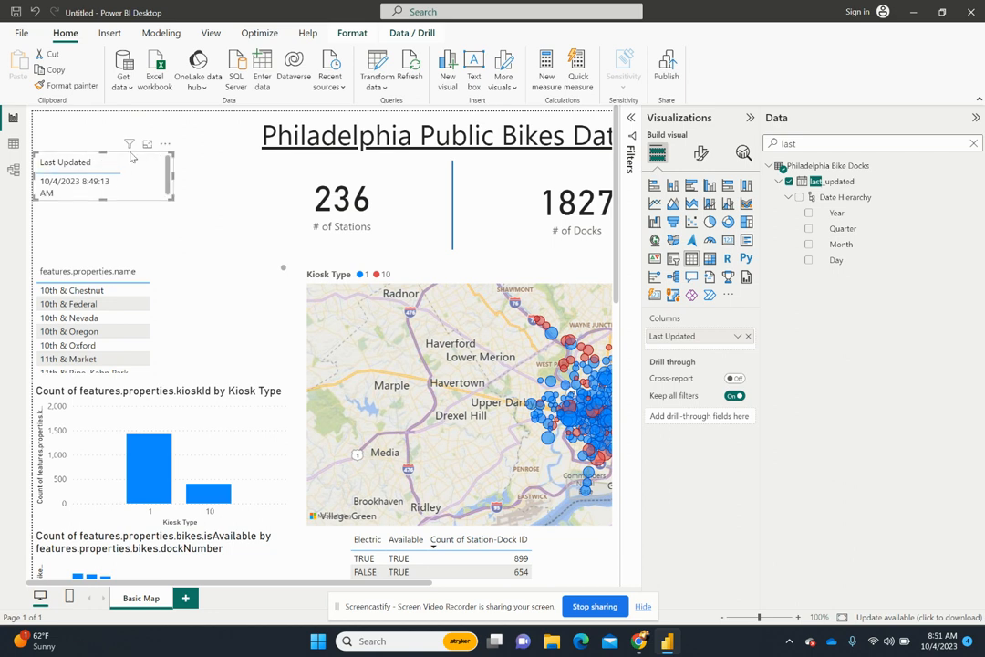
{"action": "left_click_drag", "start_coordinate": [130, 151], "coordinate": [131, 112]}
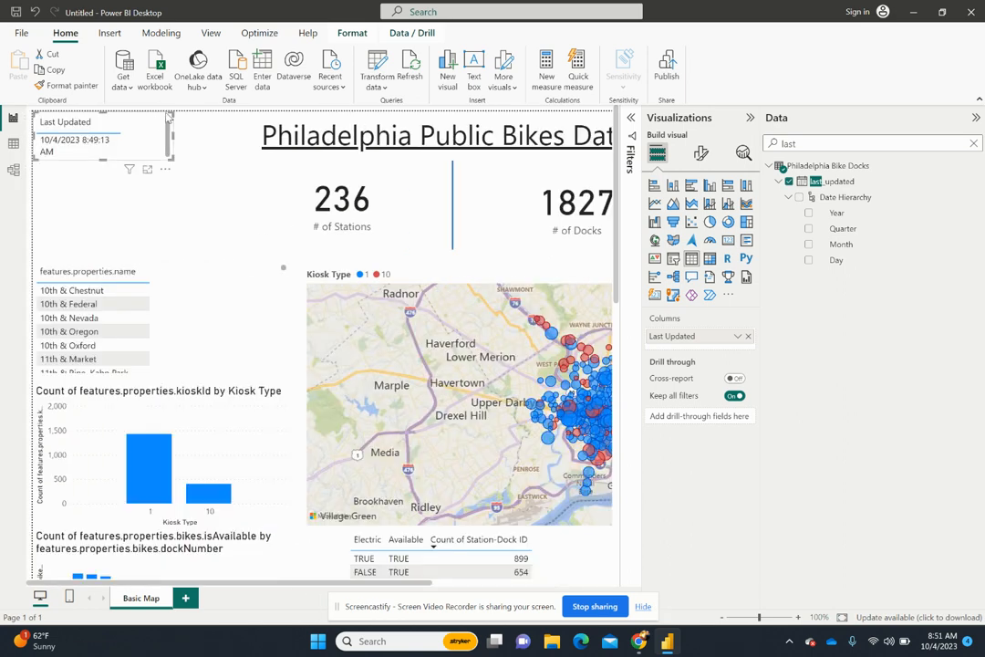
{"action": "left_click_drag", "start_coordinate": [102, 159], "coordinate": [103, 167]}
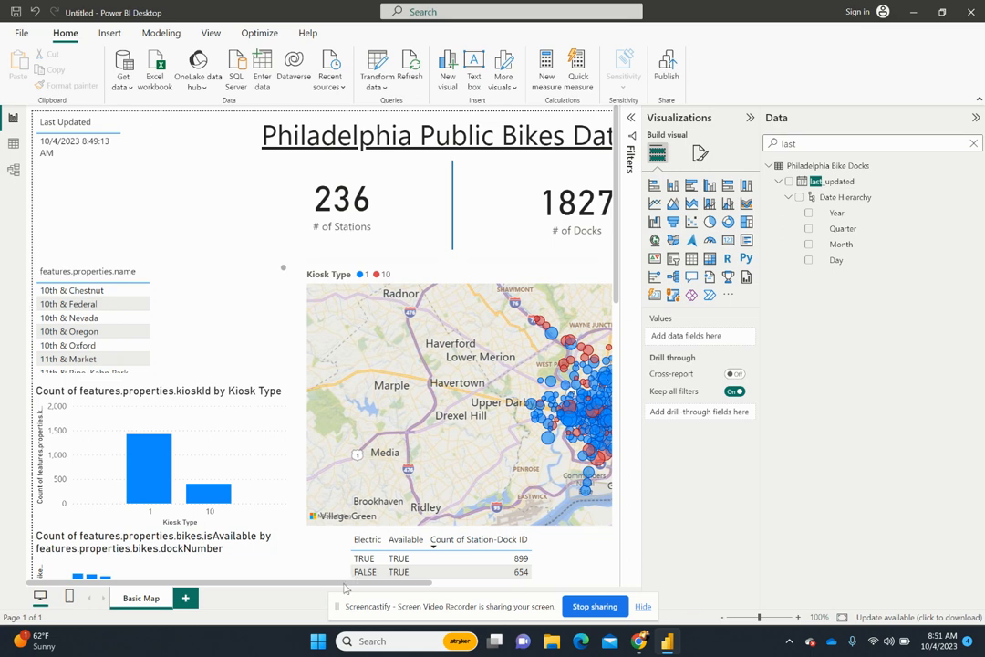
- Deselect the Last Updated table and collapse the Visualizations and Data panes to reveal the full width of the report page
{"action": "left_click_drag", "start_coordinate": [344, 583], "coordinate": [240, 606]}
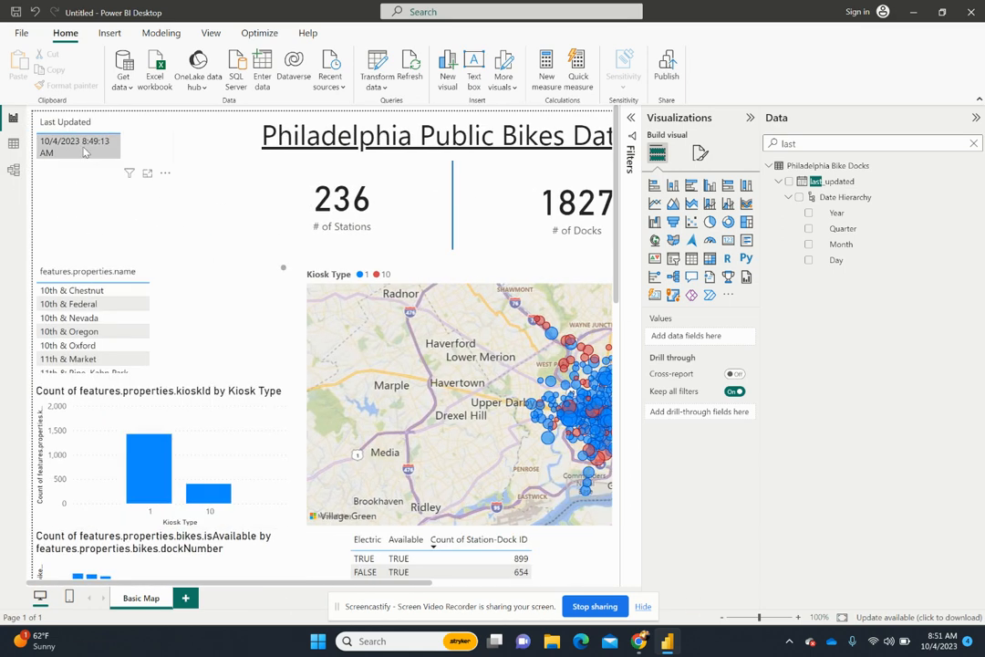
{"action": "left_click", "coordinate": [171, 140]}
{"action": "left_click_drag", "start_coordinate": [173, 139], "coordinate": [136, 142]}
{"action": "left_click", "coordinate": [160, 131]}
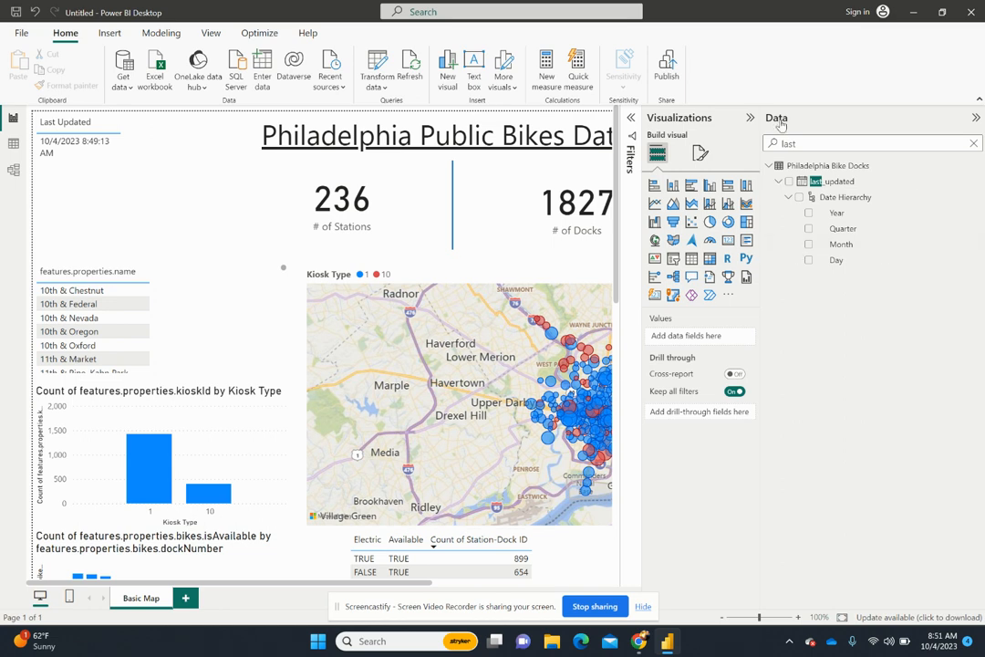
{"action": "left_click", "coordinate": [749, 116]}
{"action": "left_click", "coordinate": [972, 120]}
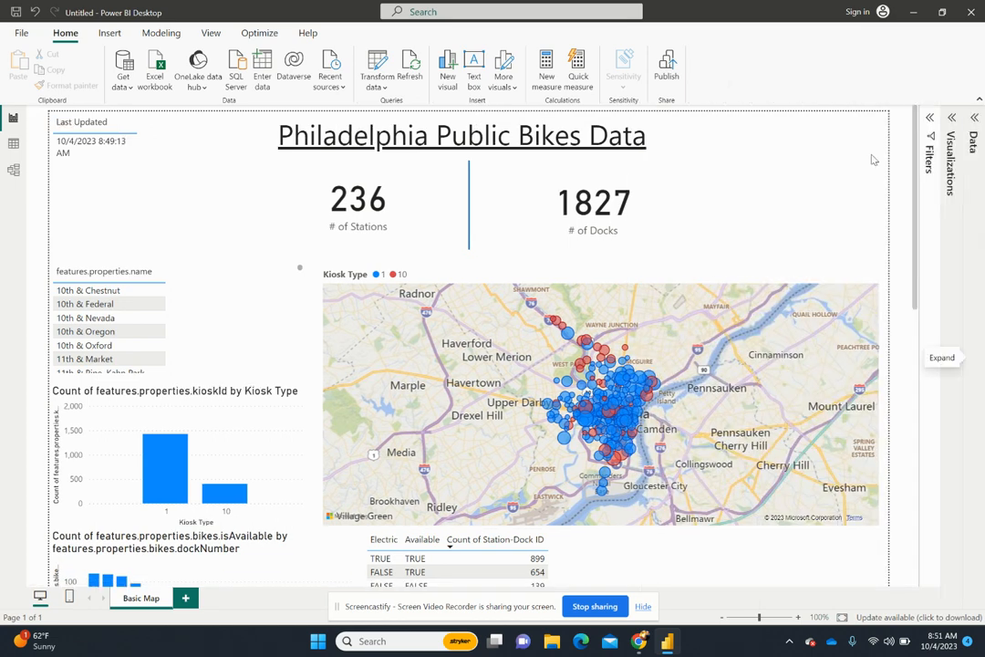